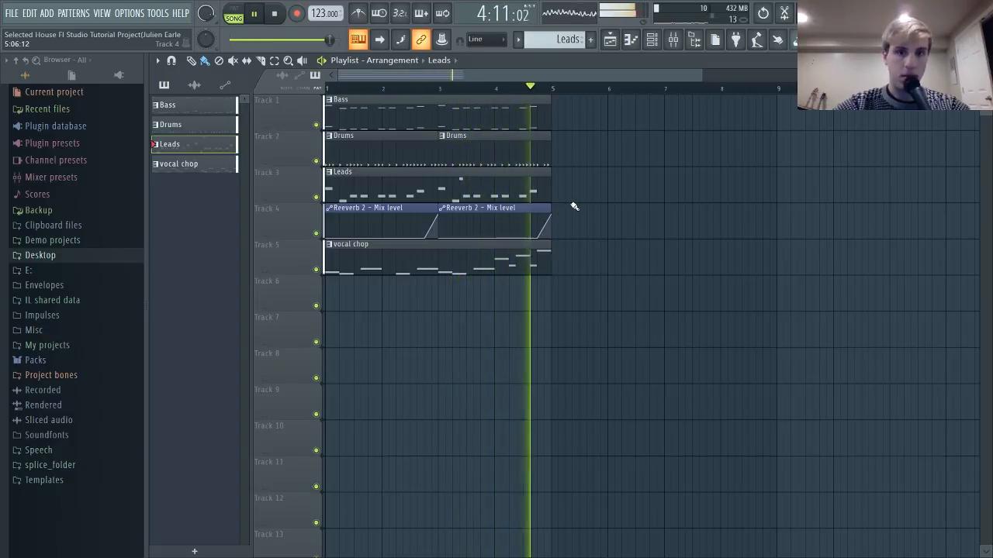
Stop the song playback, open the Bass pattern from the Playlist, and audition it in the Channel rack.
{"action": "key", "text": "space"}
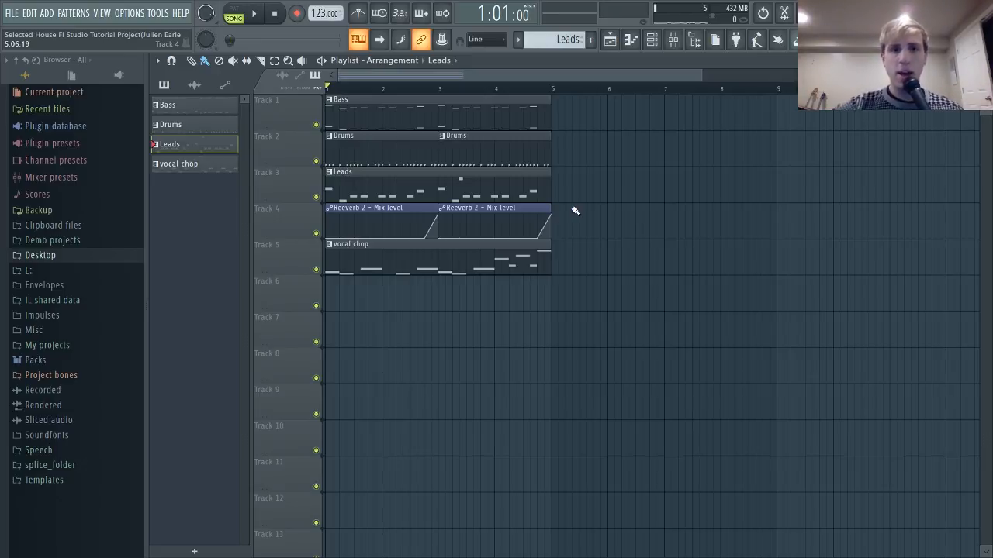
{"action": "double_click", "coordinate": [386, 114]}
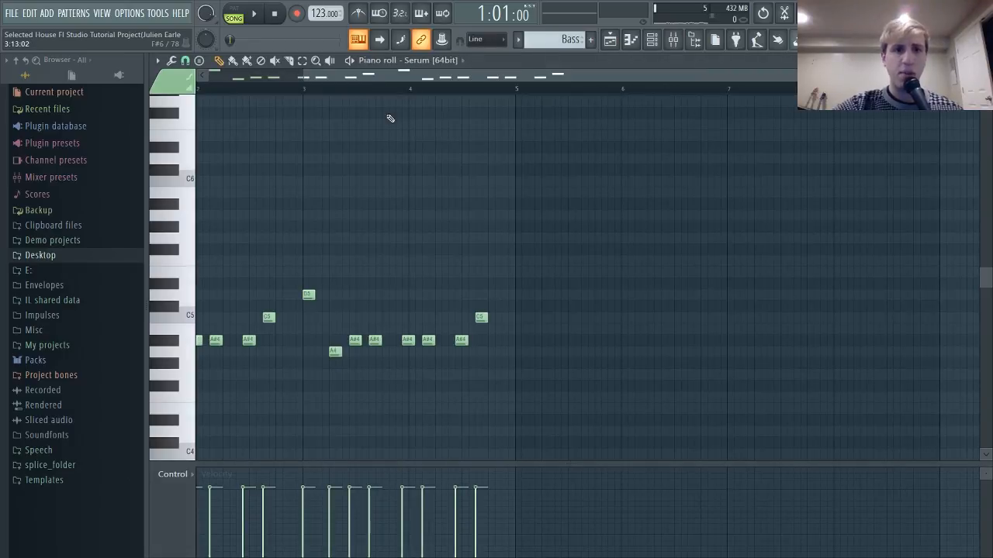
{"action": "left_click", "coordinate": [984, 61]}
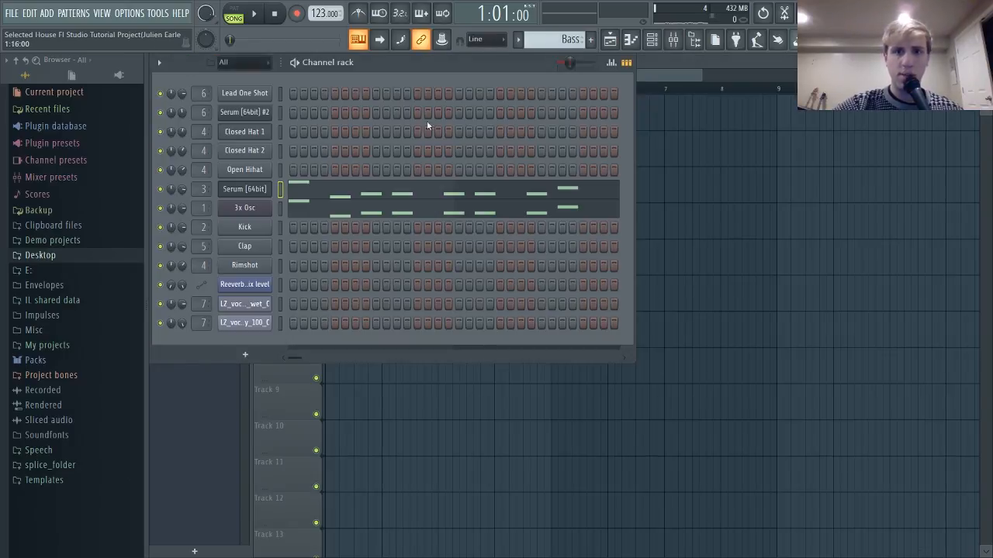
{"action": "key", "text": "space"}
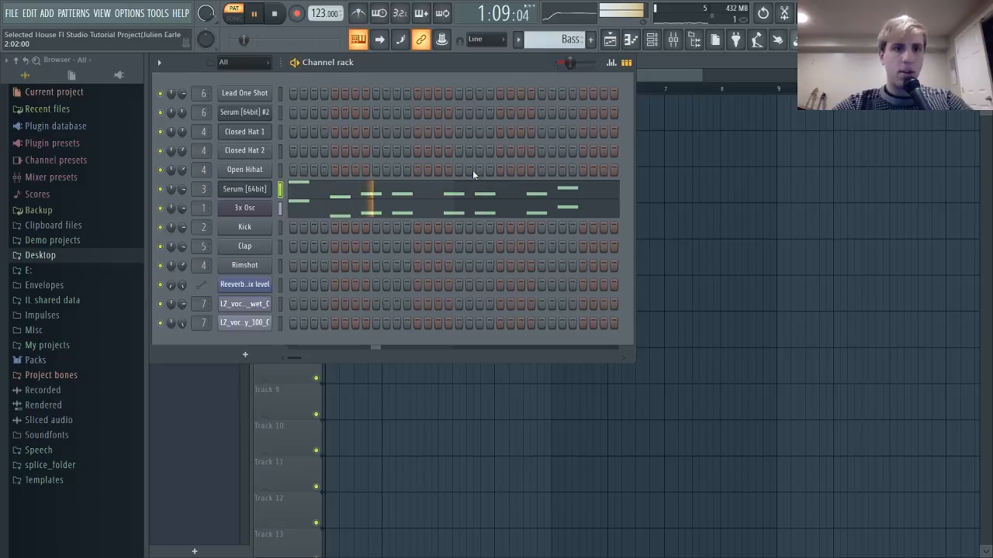
{"action": "key", "text": "space"}
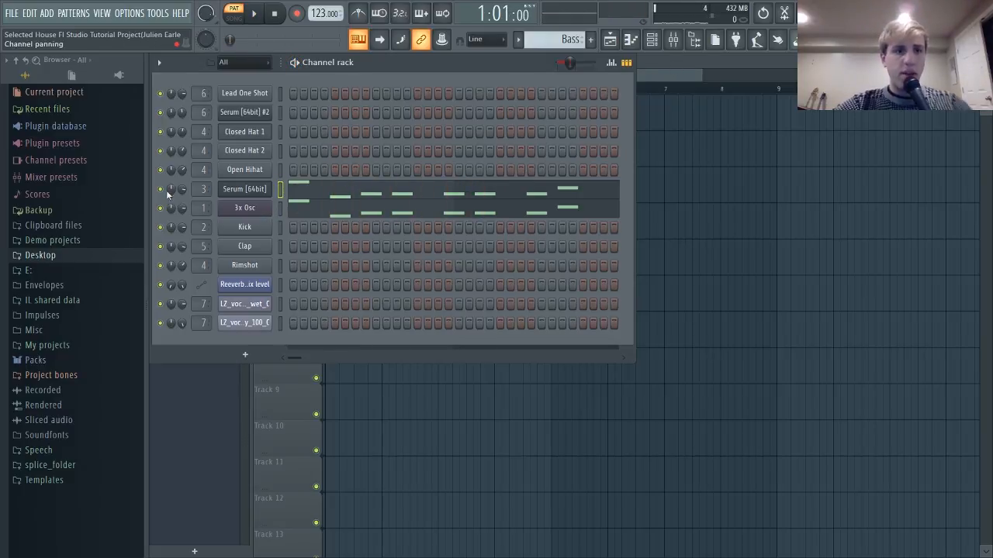
Audition the Bass pattern with the 3x Osc channel muted, and open the 3x Osc settings.
{"action": "key", "text": "space"}
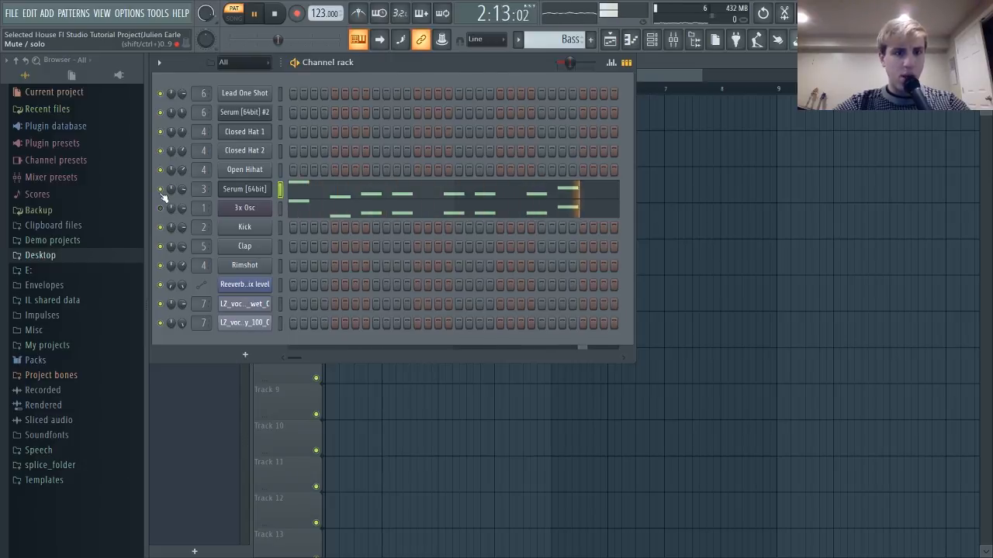
{"action": "key", "text": "space"}
{"action": "left_click", "coordinate": [245, 208]}
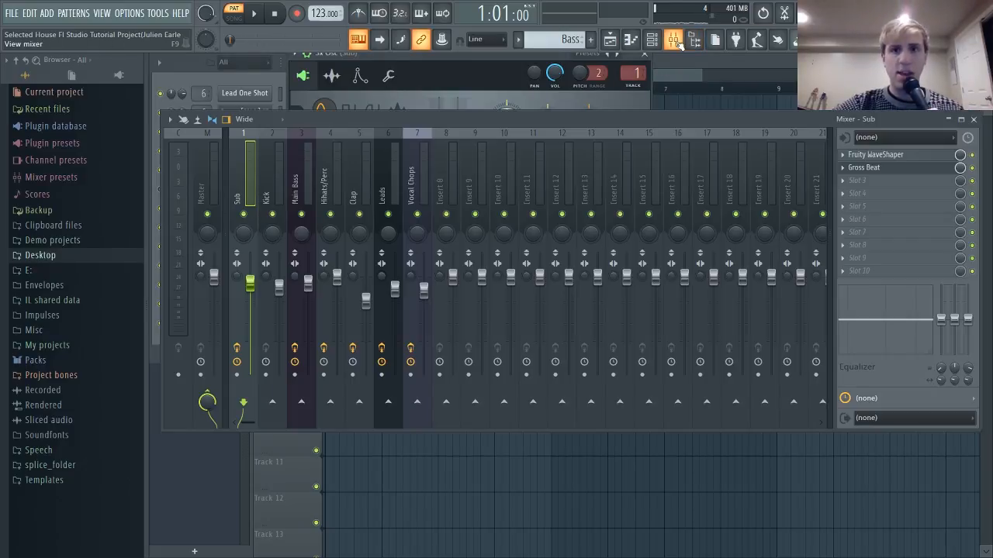
Examine the Fruity WaveShaper curve and the Gross Beat volume envelope on the Sub mixer track.
{"action": "left_click", "coordinate": [673, 39]}
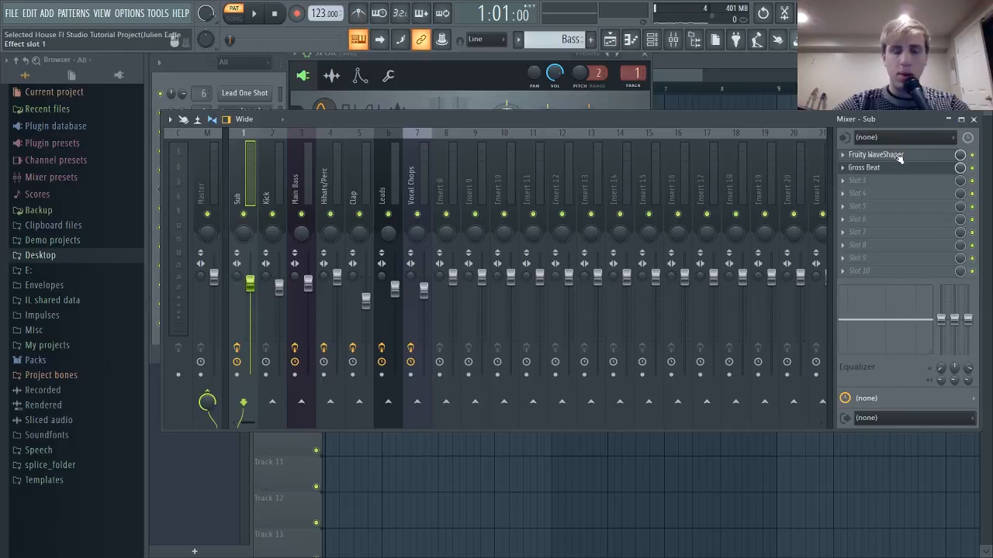
{"action": "left_click", "coordinate": [876, 155]}
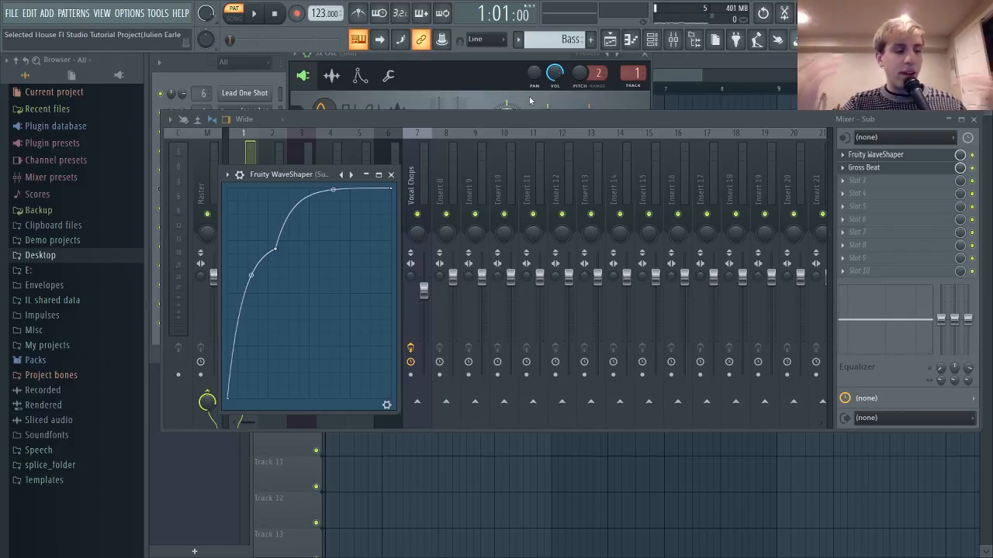
{"action": "left_click", "coordinate": [879, 168]}
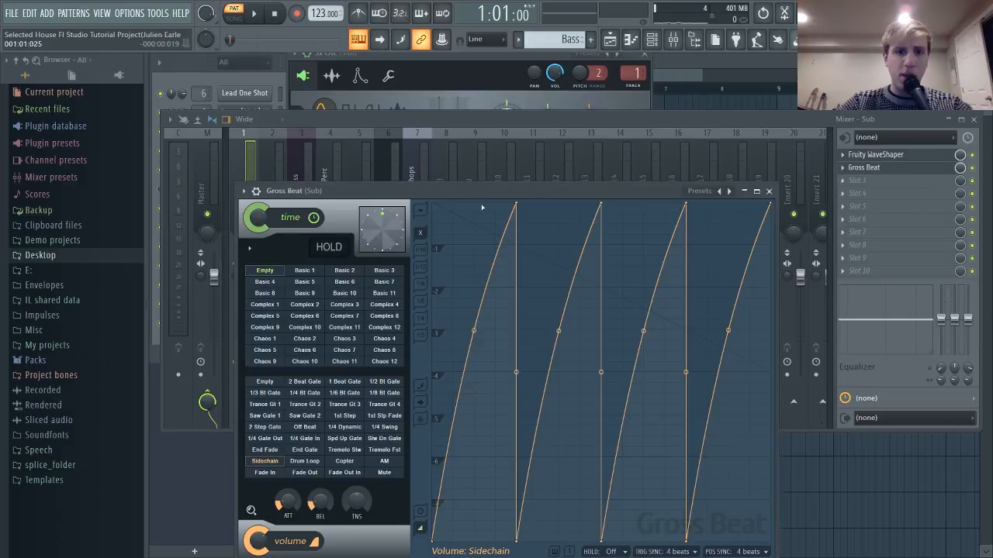
{"action": "left_click", "coordinate": [769, 192]}
{"action": "left_click", "coordinate": [973, 119]}
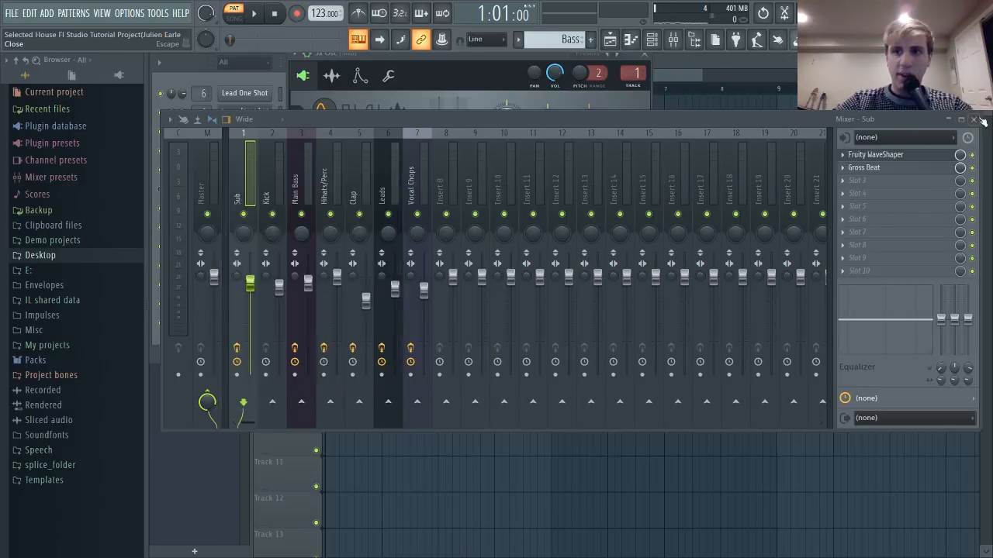
{"action": "left_click", "coordinate": [391, 175]}
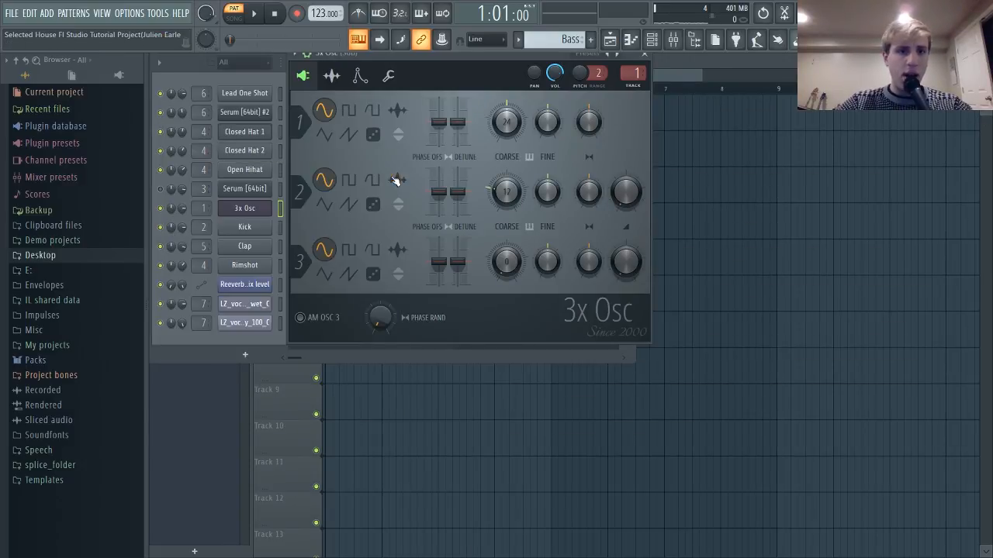
Audition the Bass pattern with only the Serum layer audible and open that channel's Serum synth.
{"action": "left_click", "coordinate": [167, 195]}
{"action": "left_click", "coordinate": [672, 41]}
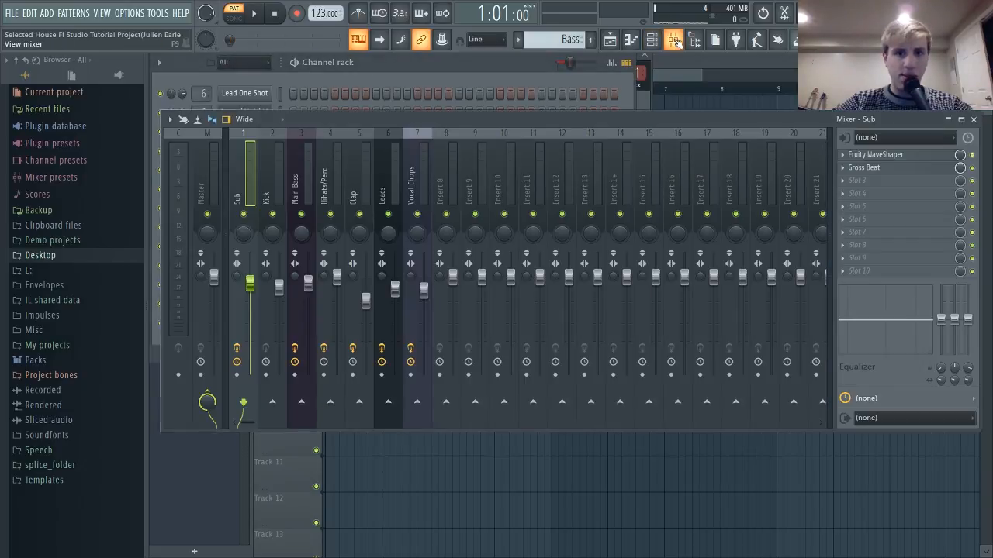
{"action": "left_click", "coordinate": [302, 88]}
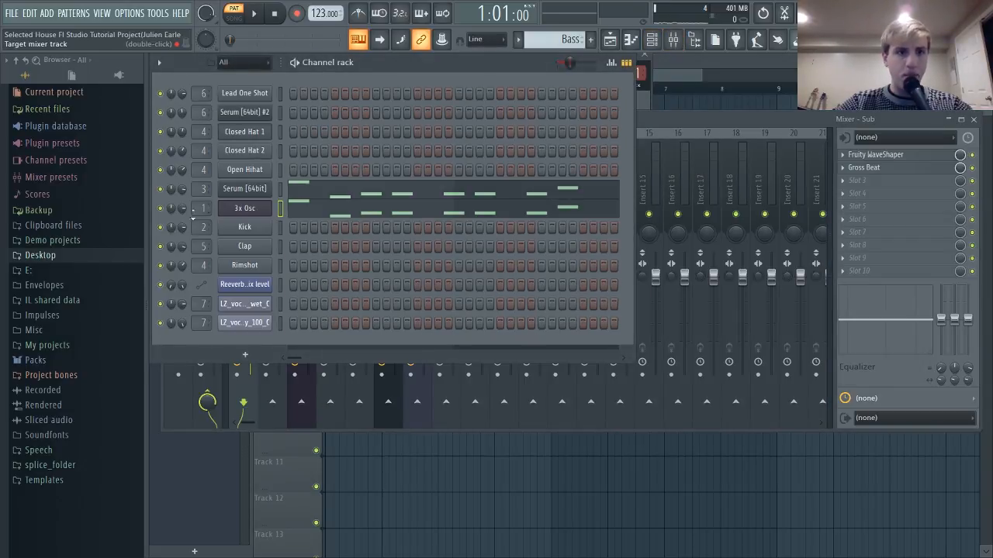
{"action": "key", "text": "space"}
{"action": "left_click", "coordinate": [260, 190]}
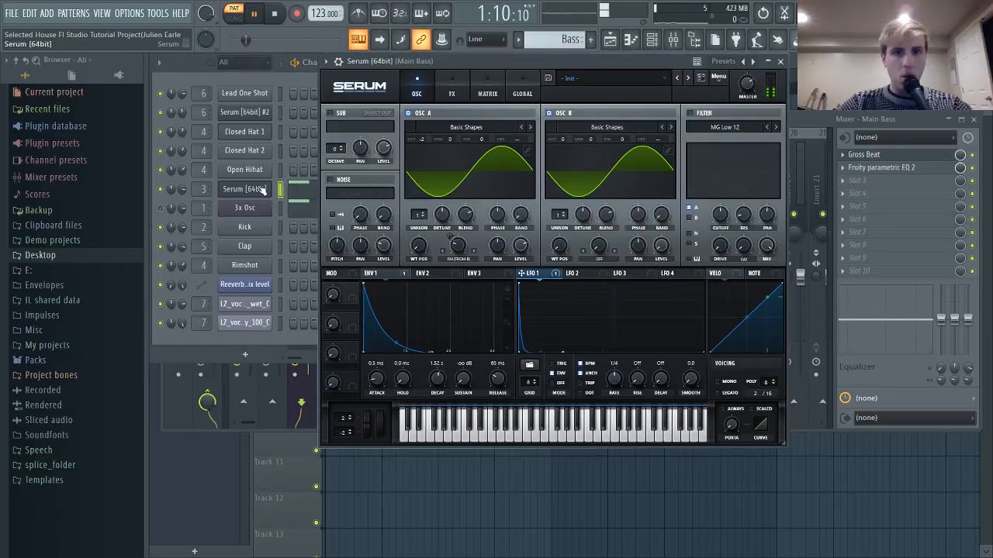
{"action": "key", "text": "space"}
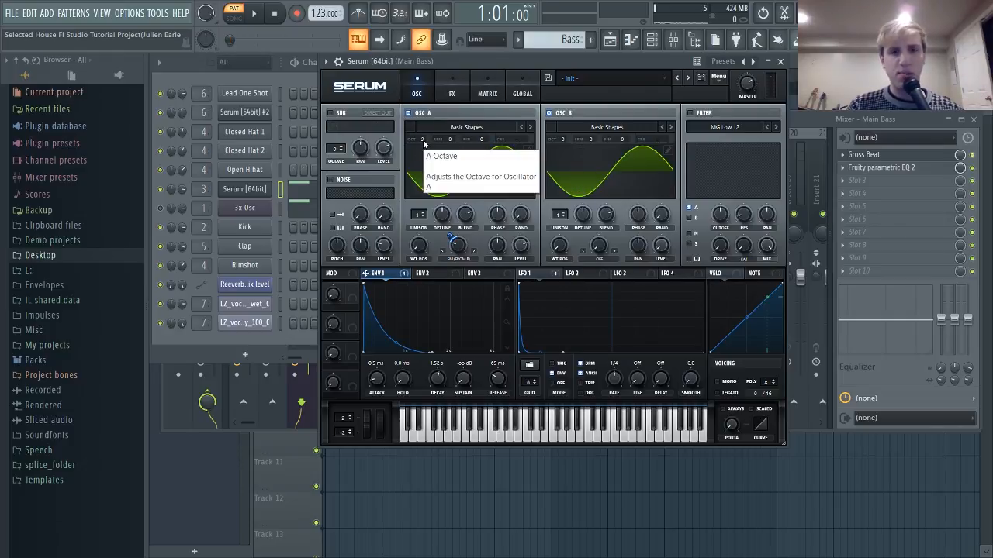
Examine the bass Serum patch's effects, modulation matrix and LFO 1 shape.
{"action": "left_click", "coordinate": [450, 94]}
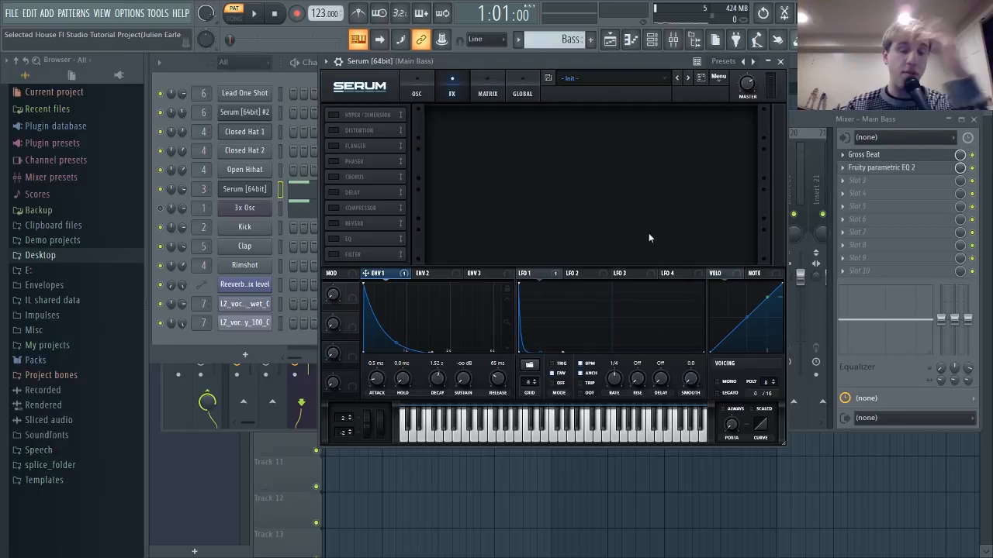
{"action": "left_click", "coordinate": [487, 94]}
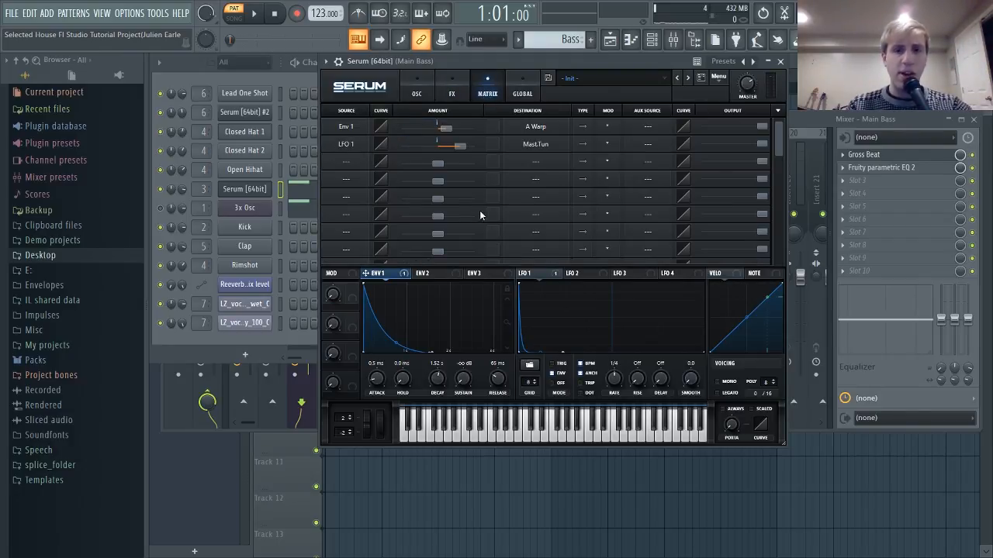
{"action": "left_click", "coordinate": [540, 275]}
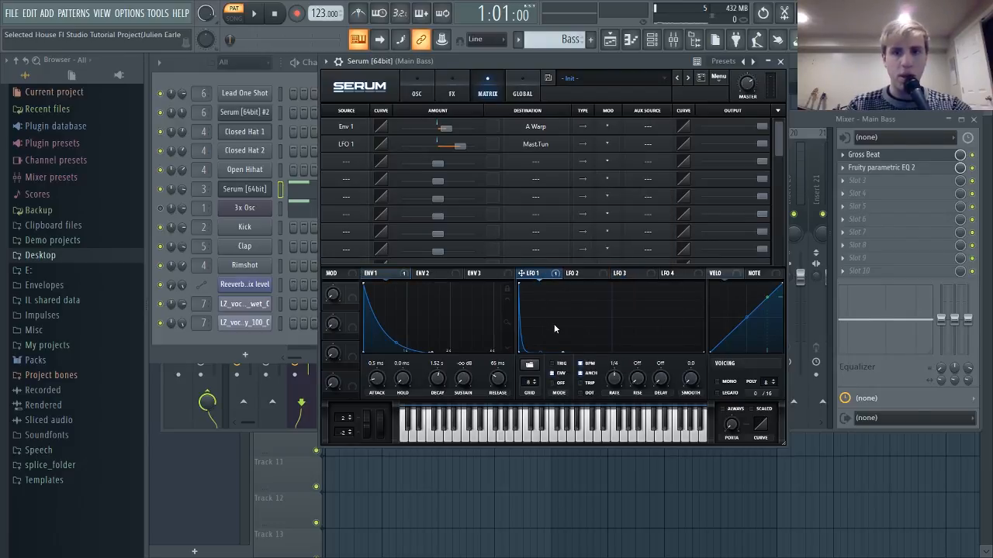
Replay the Serum bass while viewing its oscillator page, and bring its modulation matrix back up.
{"action": "left_click", "coordinate": [260, 194]}
{"action": "key", "text": "space"}
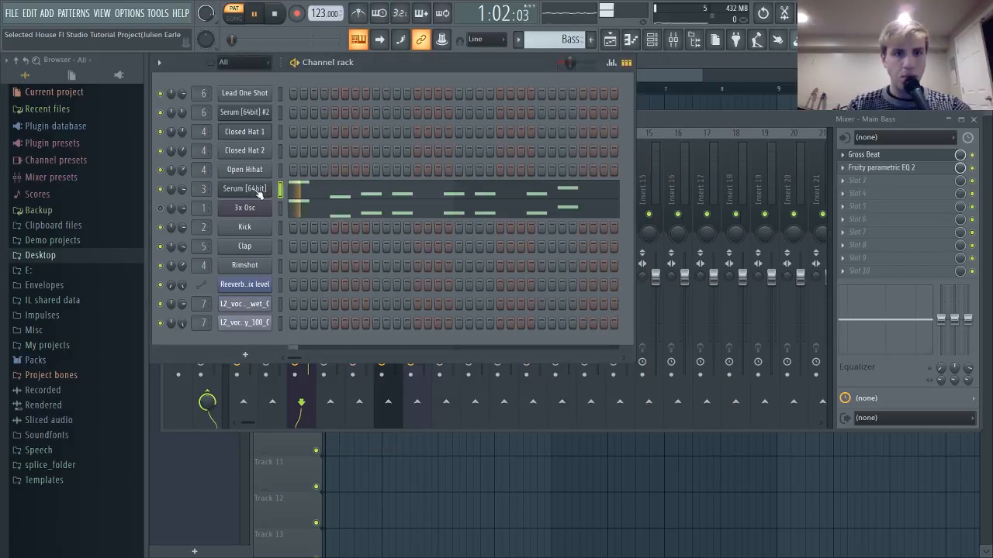
{"action": "left_click", "coordinate": [259, 194]}
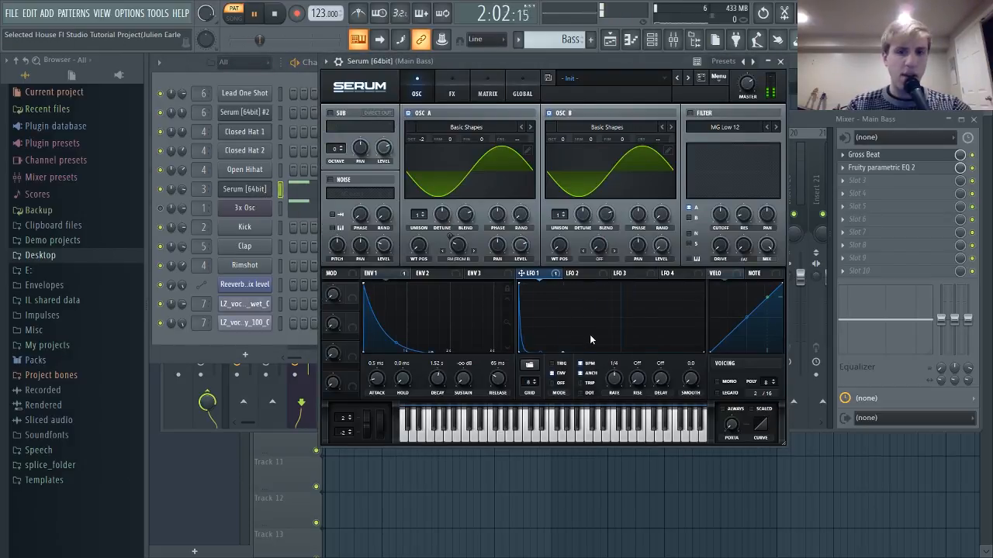
{"action": "left_click", "coordinate": [238, 192]}
{"action": "key", "text": "space"}
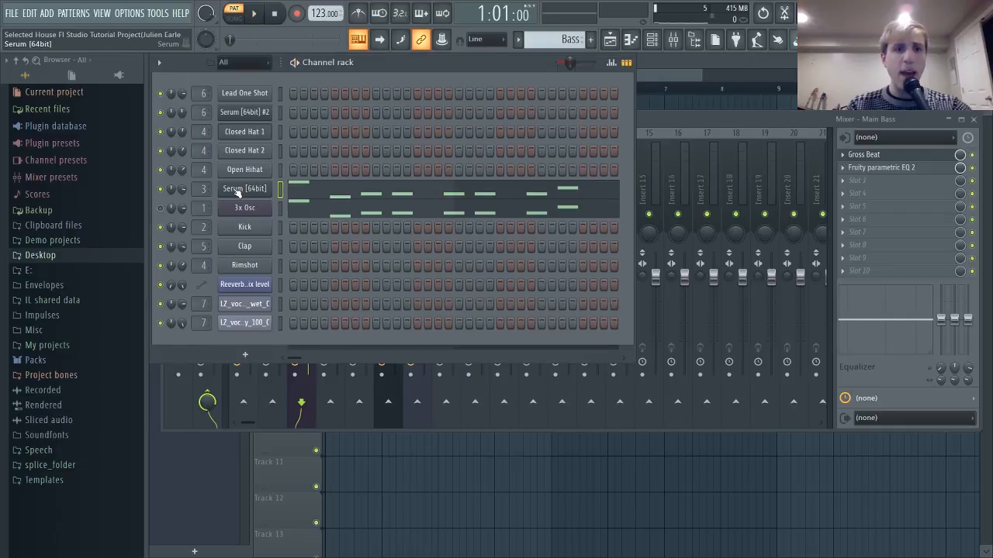
{"action": "left_click", "coordinate": [239, 193]}
{"action": "left_click", "coordinate": [487, 87]}
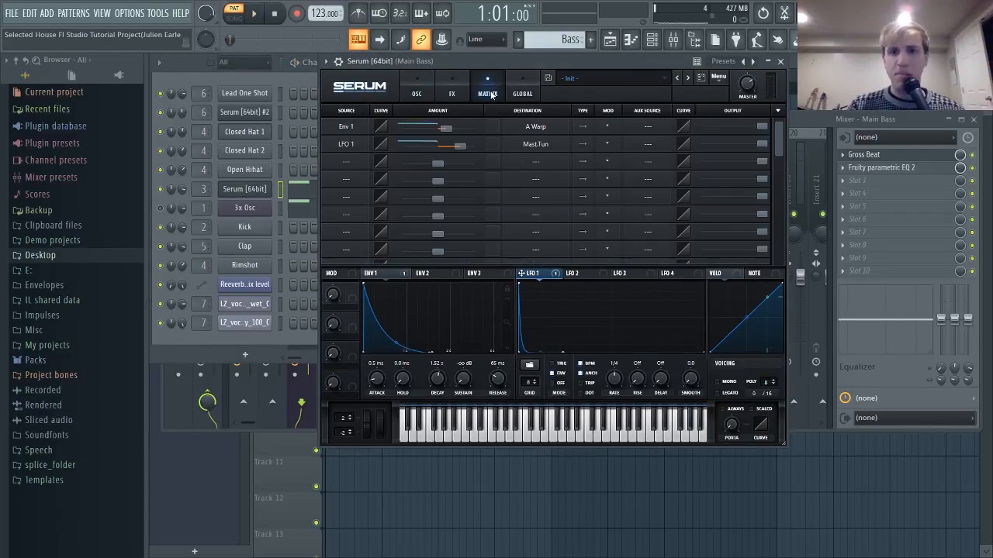
Examine the Gross Beat sidechain envelope and the Fruity parametric EQ 2 curve on the Main Bass mixer track.
{"action": "left_click", "coordinate": [824, 118]}
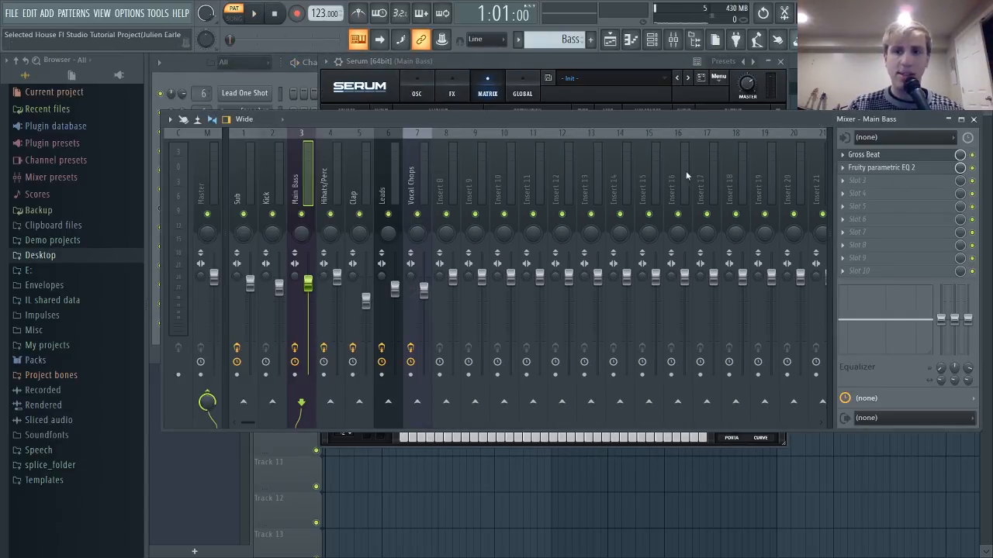
{"action": "left_click", "coordinate": [882, 158]}
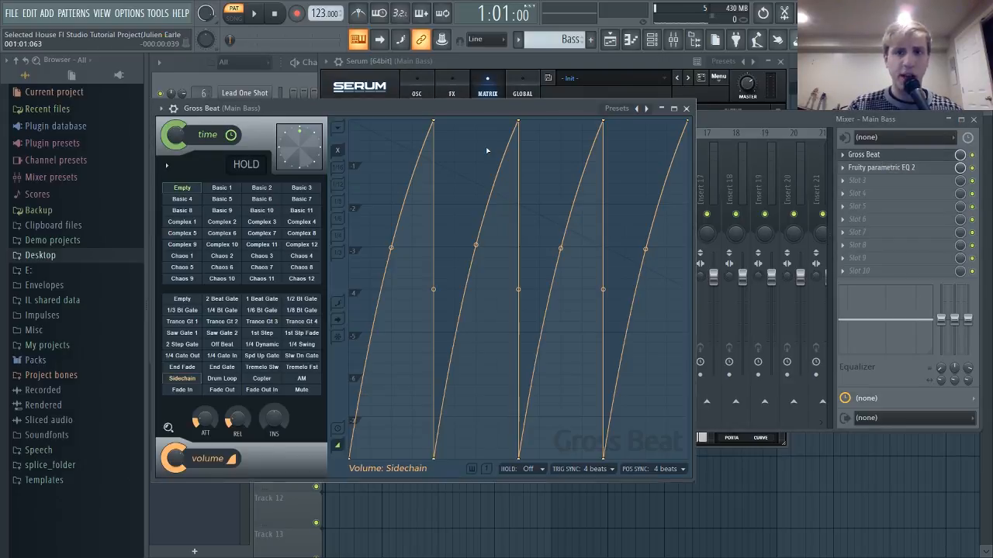
{"action": "left_click", "coordinate": [880, 169]}
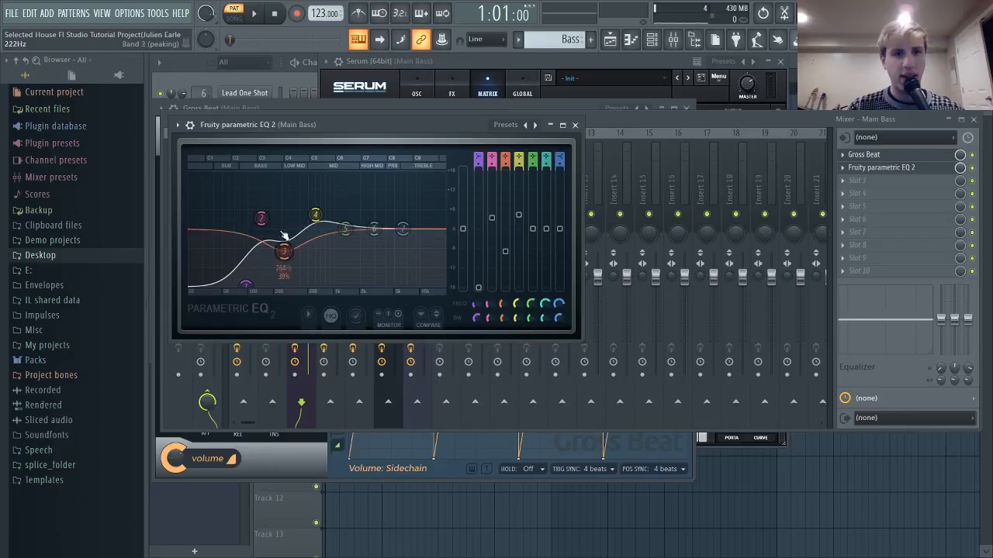
{"action": "left_click", "coordinate": [575, 126]}
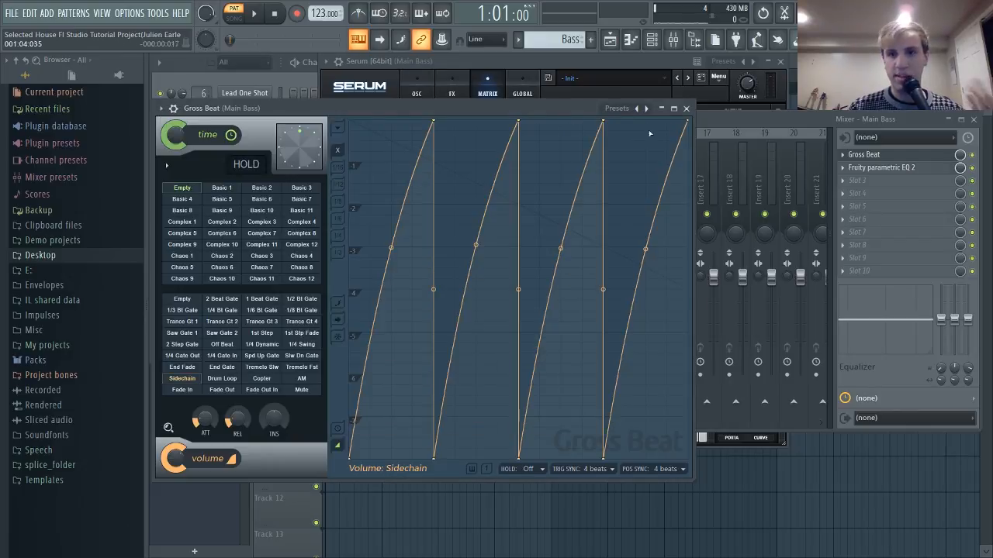
{"action": "left_click", "coordinate": [685, 108]}
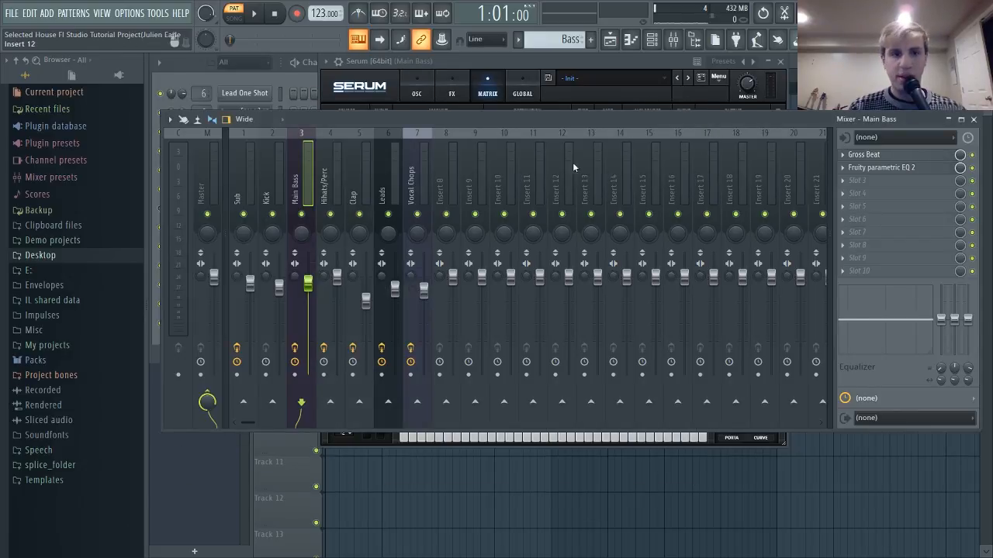
Open the Drums pattern and audition it while viewing its steps in the Channel rack.
{"action": "left_click", "coordinate": [283, 77]}
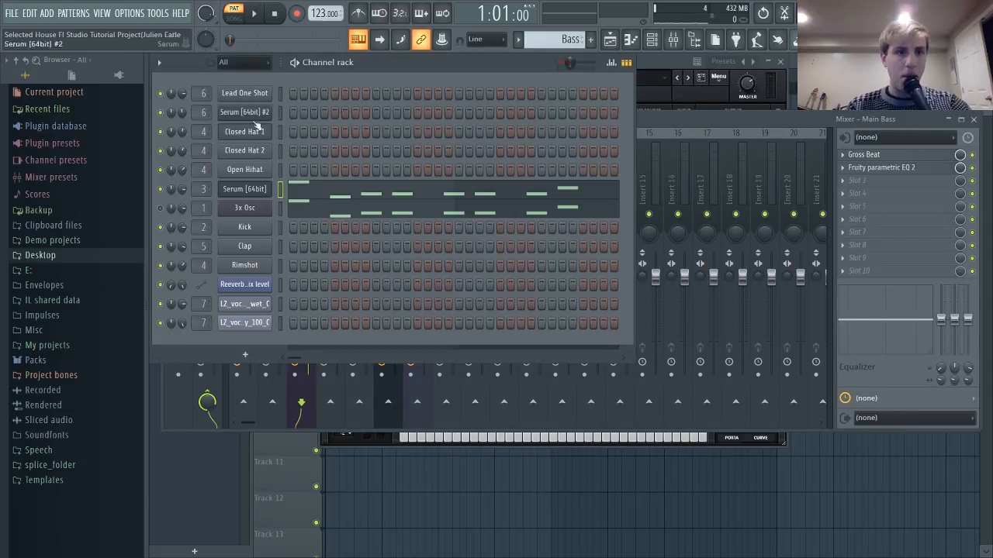
{"action": "left_click", "coordinate": [447, 467]}
{"action": "double_click", "coordinate": [349, 150]}
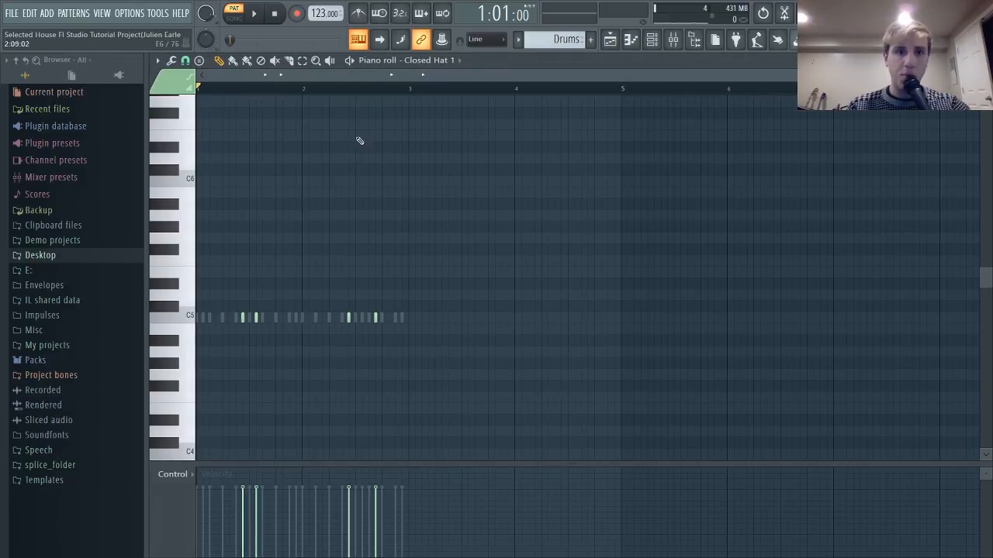
{"action": "left_click", "coordinate": [350, 61]}
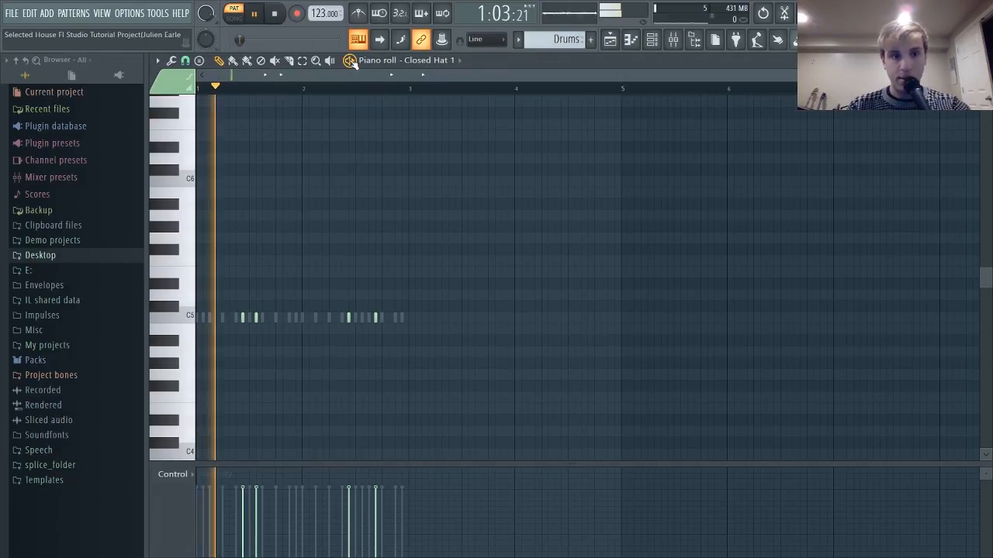
{"action": "key", "text": "F6"}
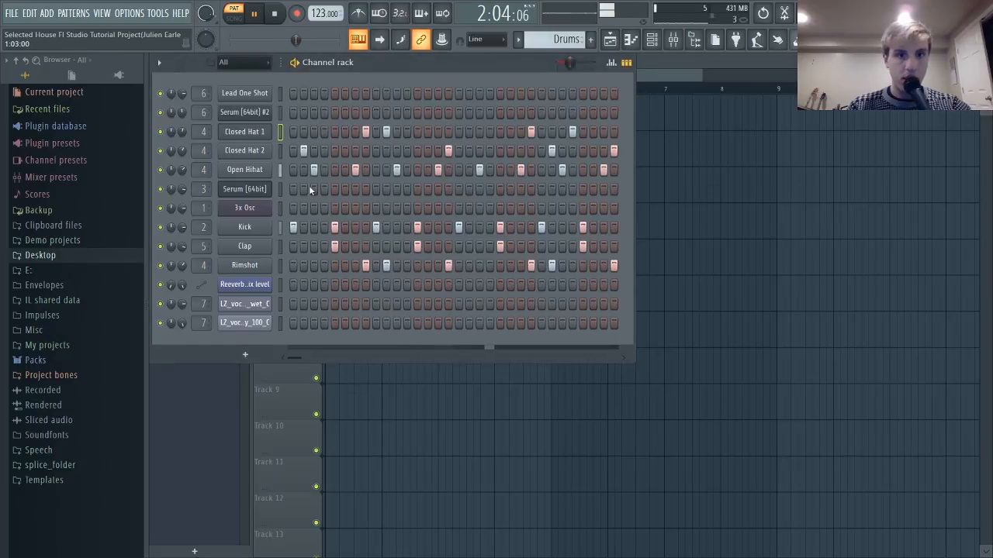
{"action": "key", "text": "space"}
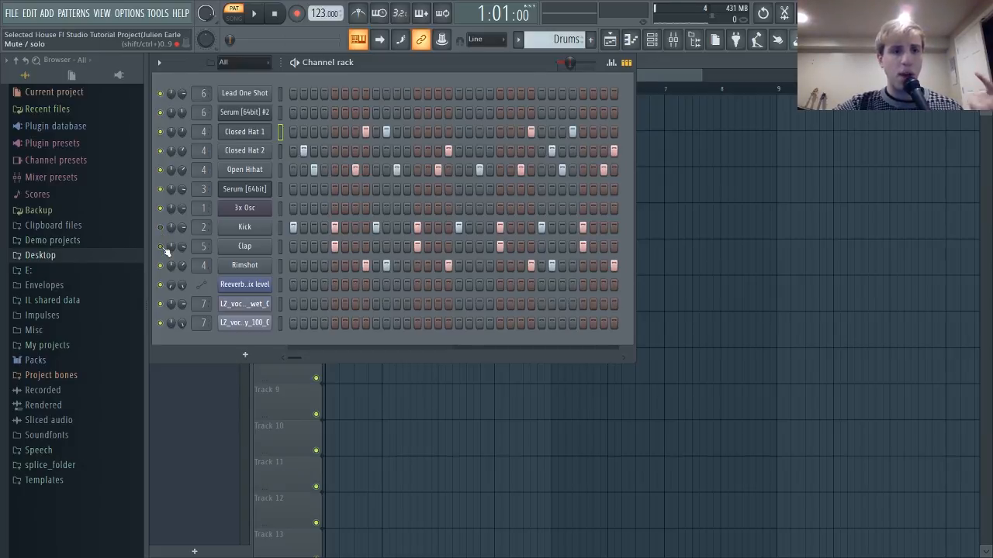
View the Closed Hat 1 sample and play the Drums pattern while watching the Hihats/Perc mixer track.
{"action": "left_click", "coordinate": [245, 131]}
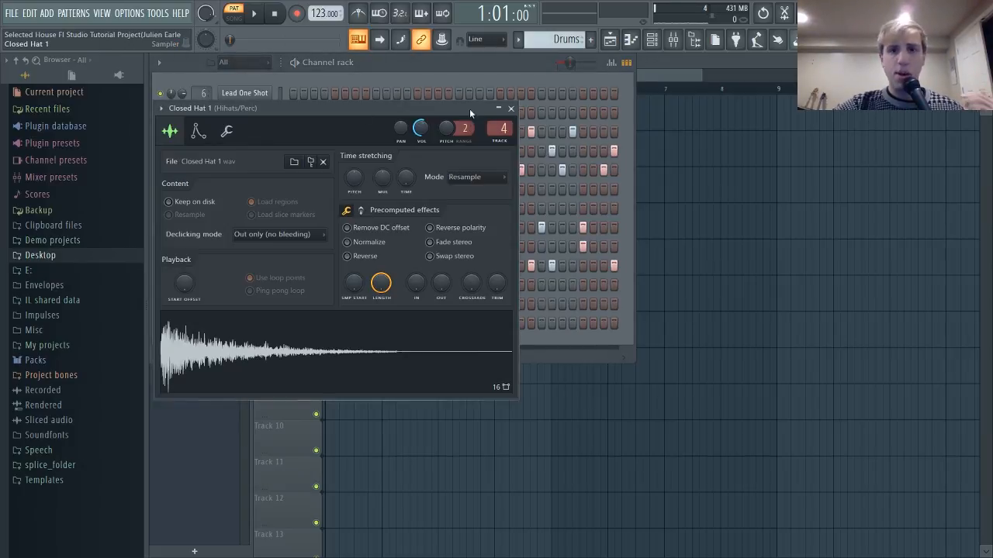
{"action": "left_click", "coordinate": [675, 42]}
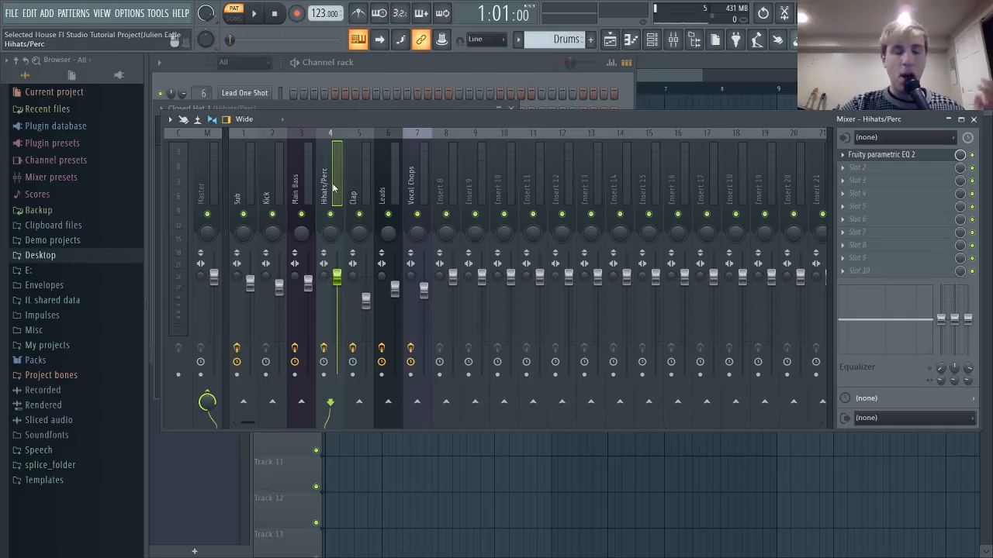
{"action": "key", "text": "space"}
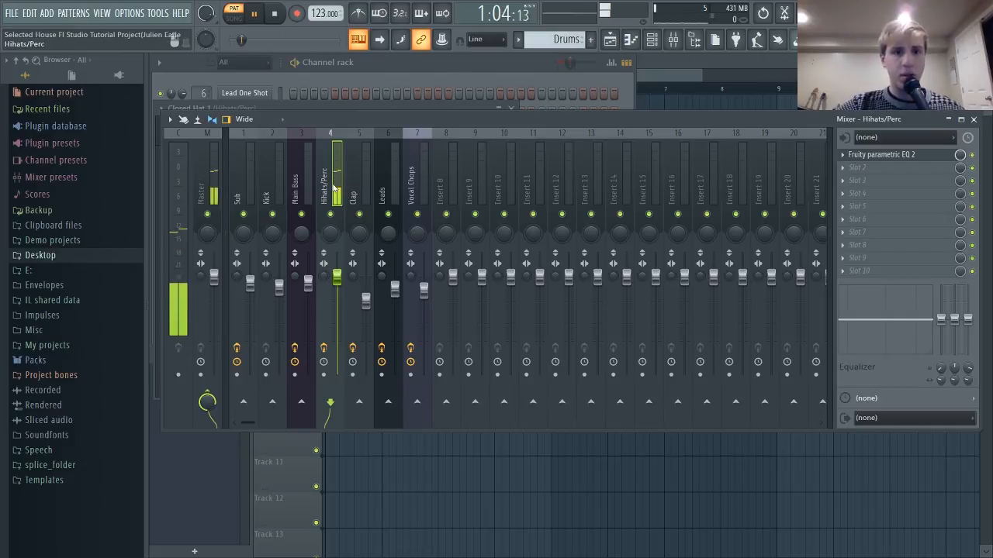
Audition the Open Hihat, Closed Hat 2, Closed Hat 1 and Rimshot samples from the Channel rack and view their waveforms.
{"action": "left_click", "coordinate": [382, 76]}
{"action": "left_click", "coordinate": [256, 169]}
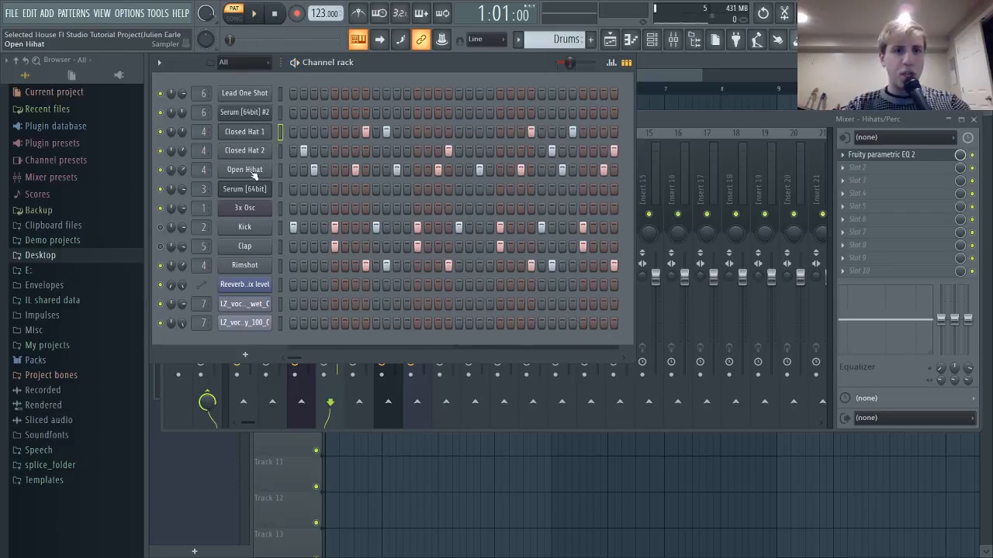
{"action": "key", "text": "space"}
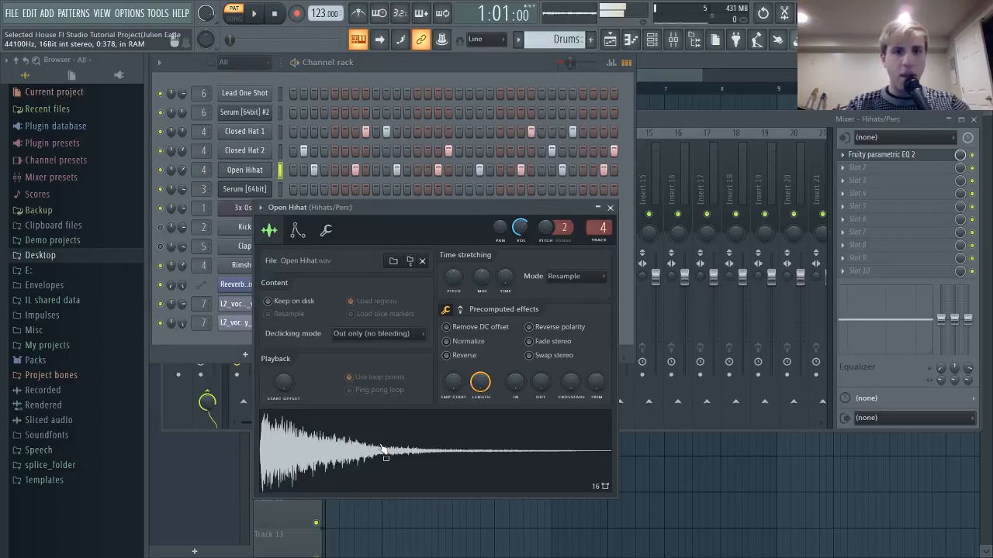
{"action": "left_click", "coordinate": [611, 208]}
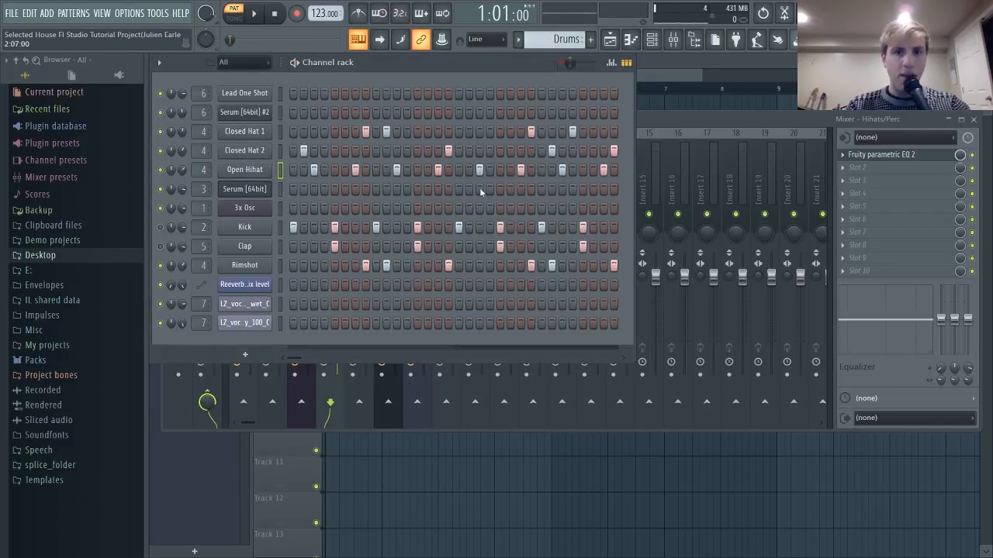
{"action": "left_click", "coordinate": [242, 153]}
{"action": "left_click", "coordinate": [243, 130]}
{"action": "left_click", "coordinate": [508, 108]}
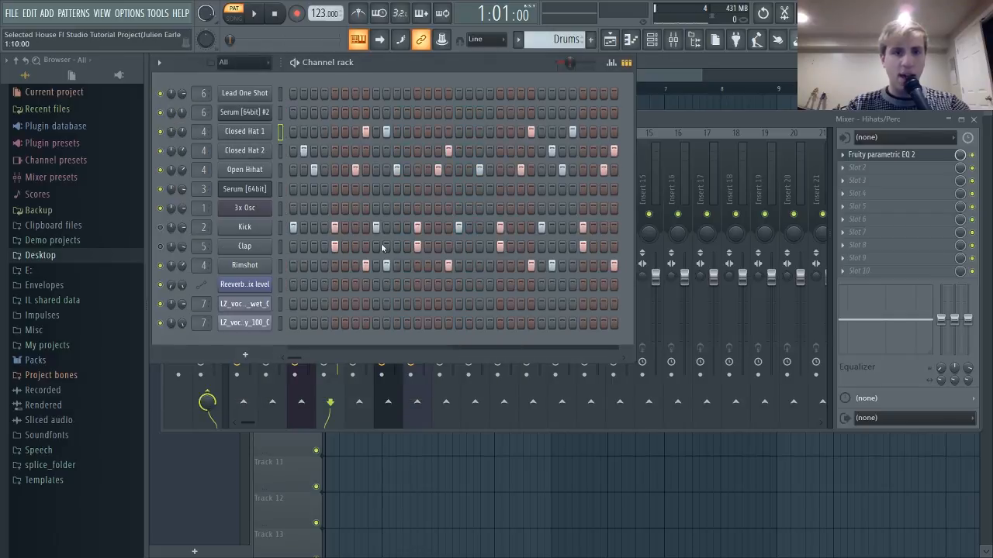
{"action": "left_click", "coordinate": [243, 265]}
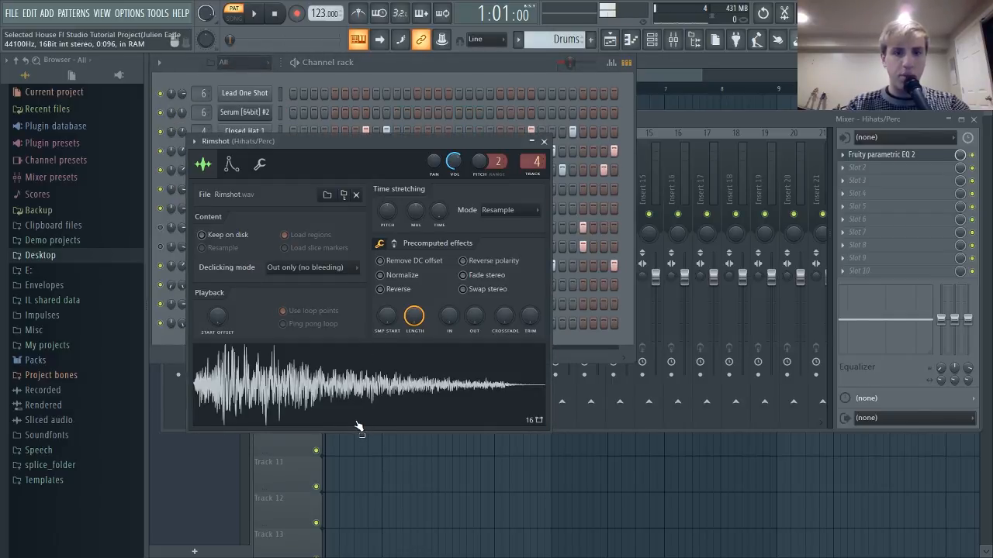
{"action": "left_click", "coordinate": [544, 142]}
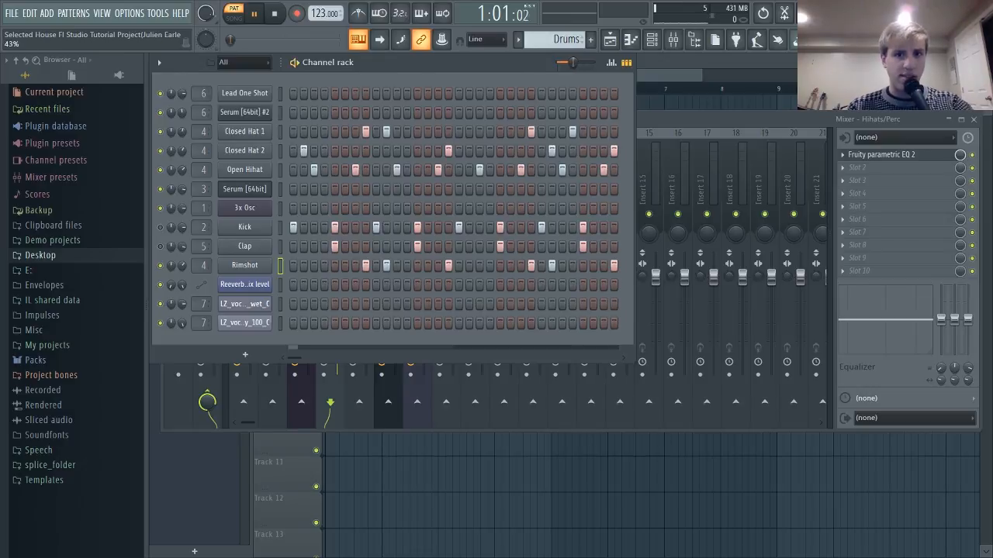
Adjust the Channel rack's swing amount while playing the Drums pattern.
{"action": "left_click_drag", "start_coordinate": [573, 62], "coordinate": [579, 62]}
{"action": "key", "text": "space"}
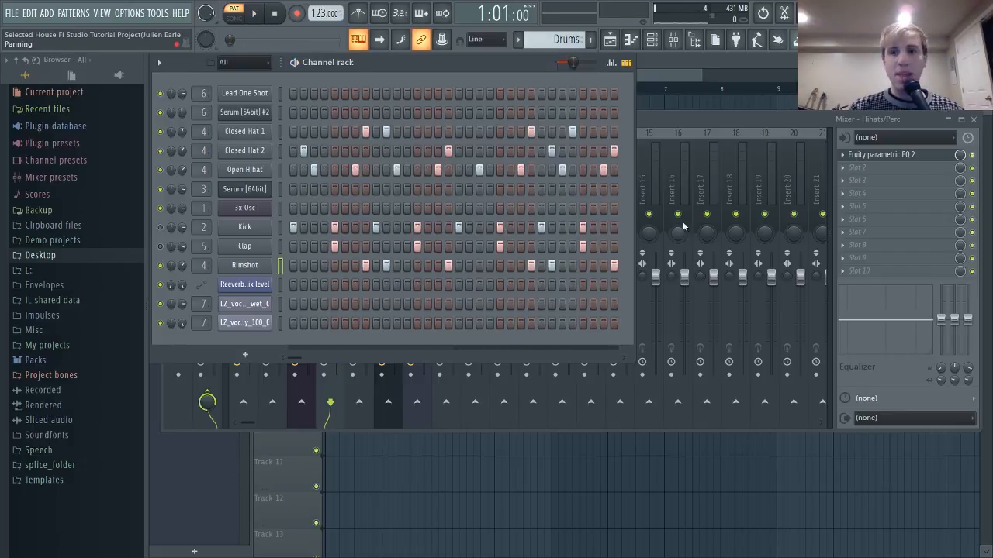
Examine the Fruity parametric EQ 2 on the Hihats/Perc mixer track.
{"action": "left_click", "coordinate": [771, 121]}
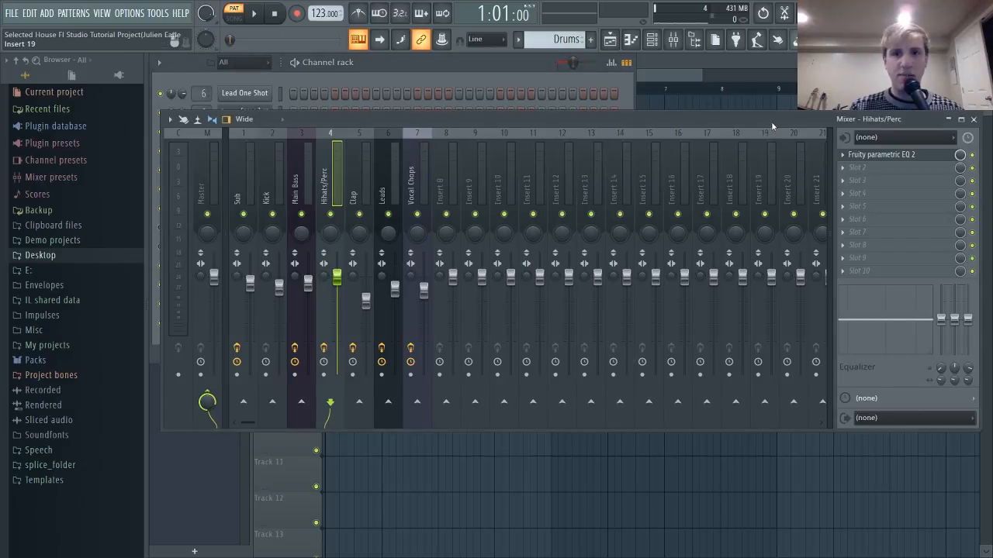
{"action": "left_click", "coordinate": [910, 169]}
{"action": "key", "text": "Escape"}
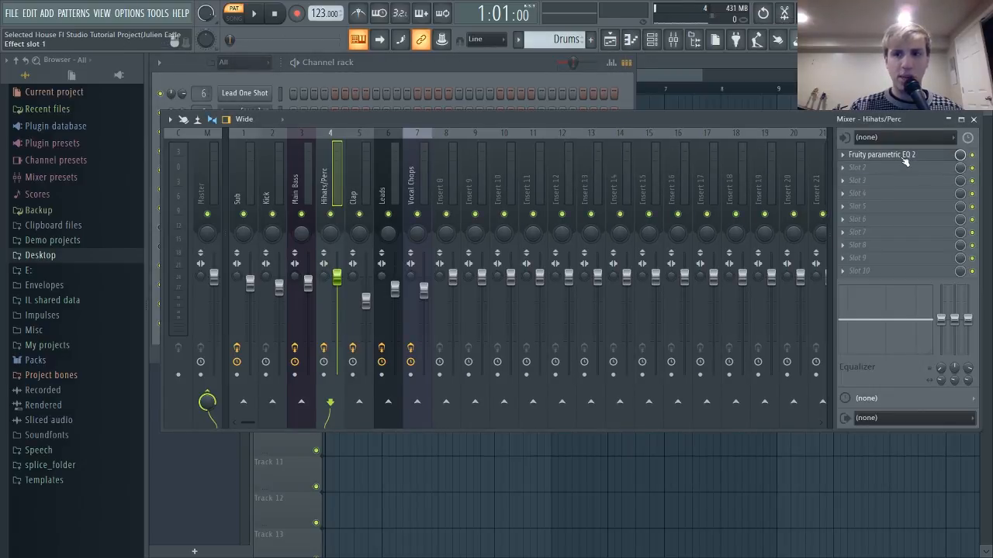
{"action": "left_click", "coordinate": [904, 159]}
{"action": "left_click", "coordinate": [592, 143]}
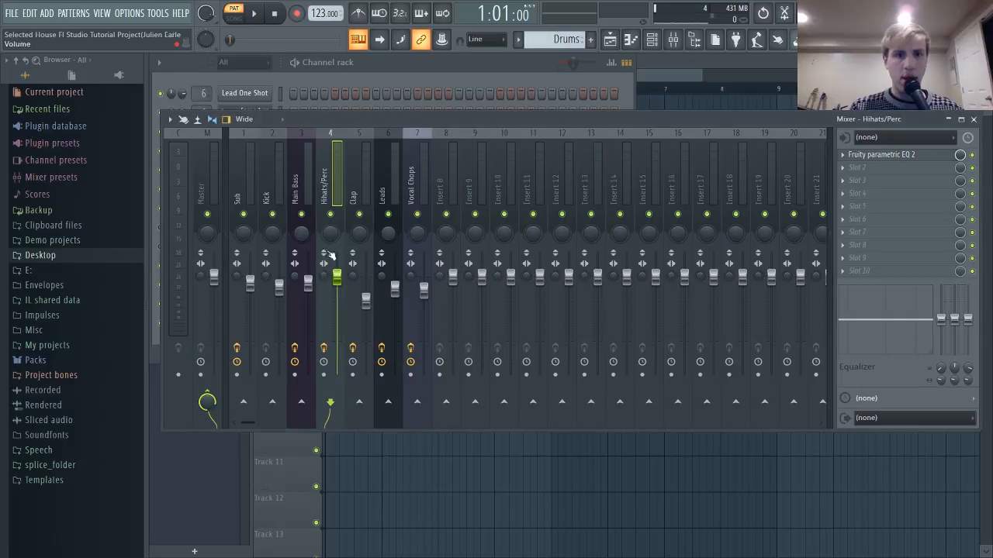
Unmute the Kick and Clap channels and audition the kick soloed on its mixer track.
{"action": "left_click", "coordinate": [379, 62]}
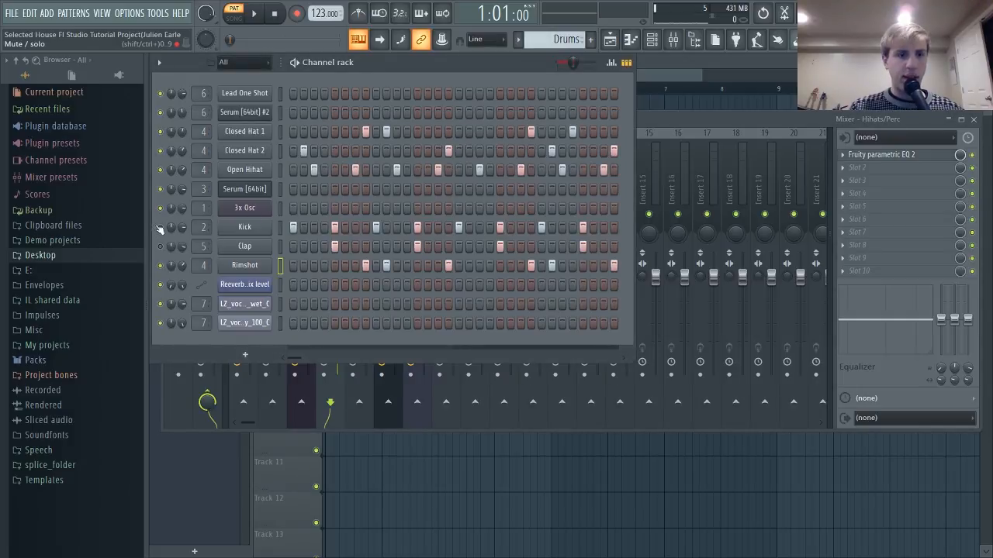
{"action": "key", "text": "space"}
{"action": "left_click", "coordinate": [698, 127]}
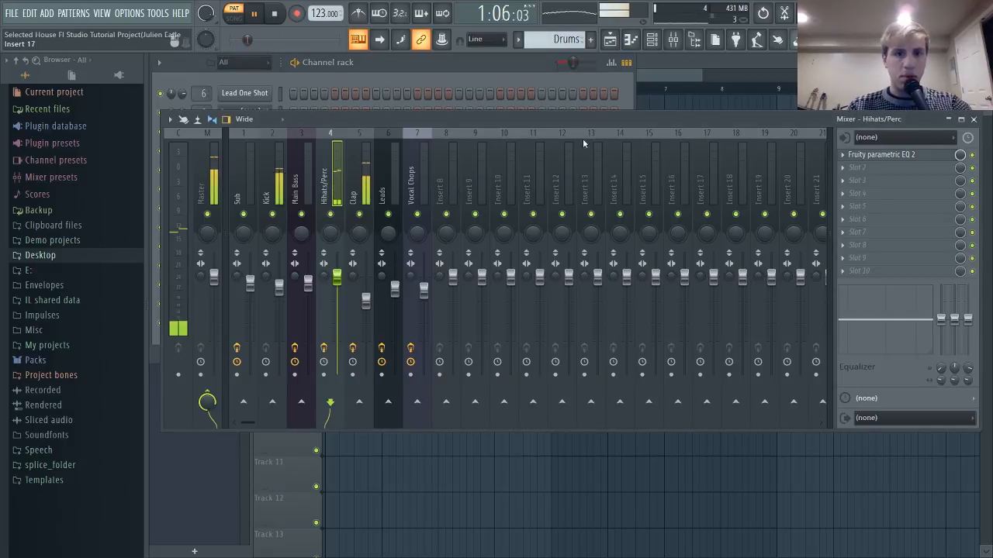
{"action": "left_click", "coordinate": [273, 224]}
{"action": "key", "text": "space"}
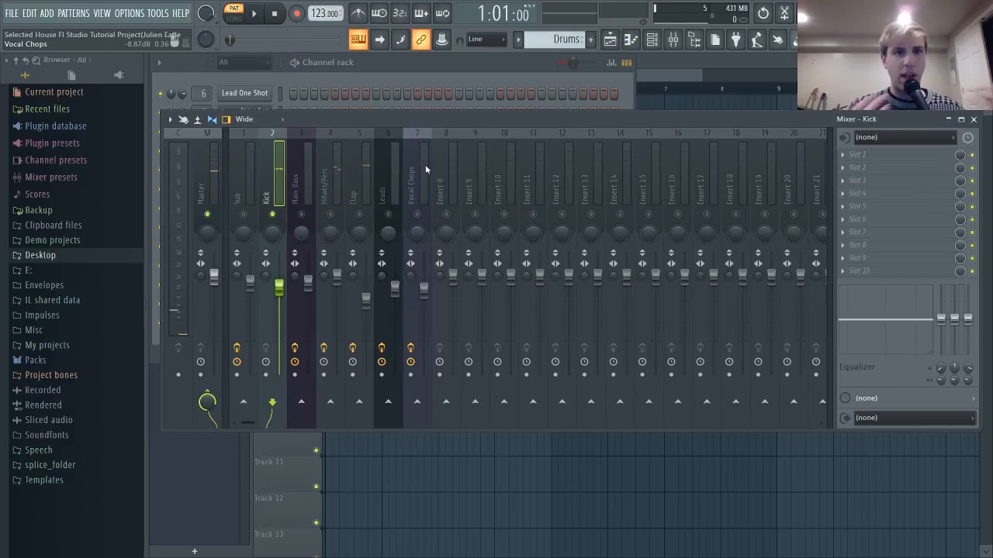
{"action": "key", "text": "space"}
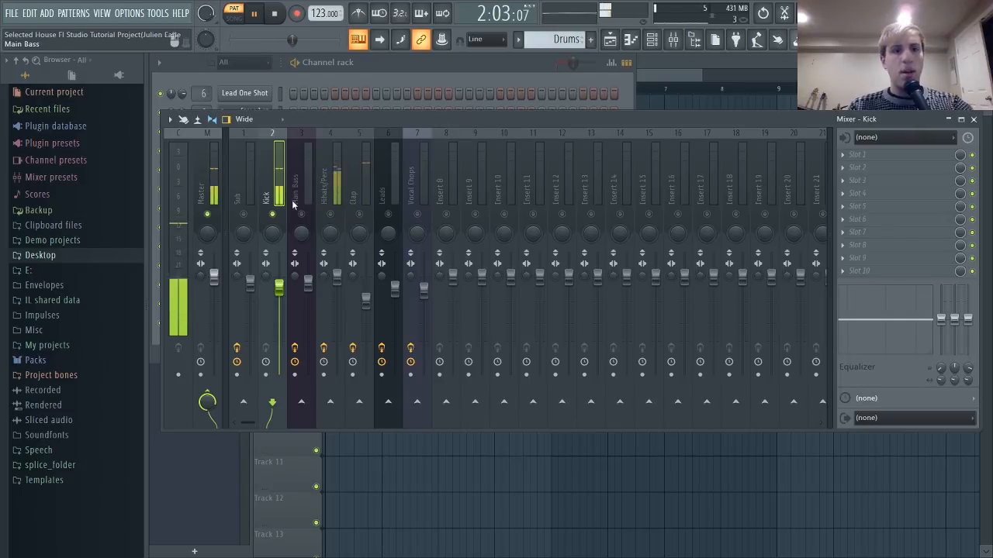
{"action": "key", "text": "space"}
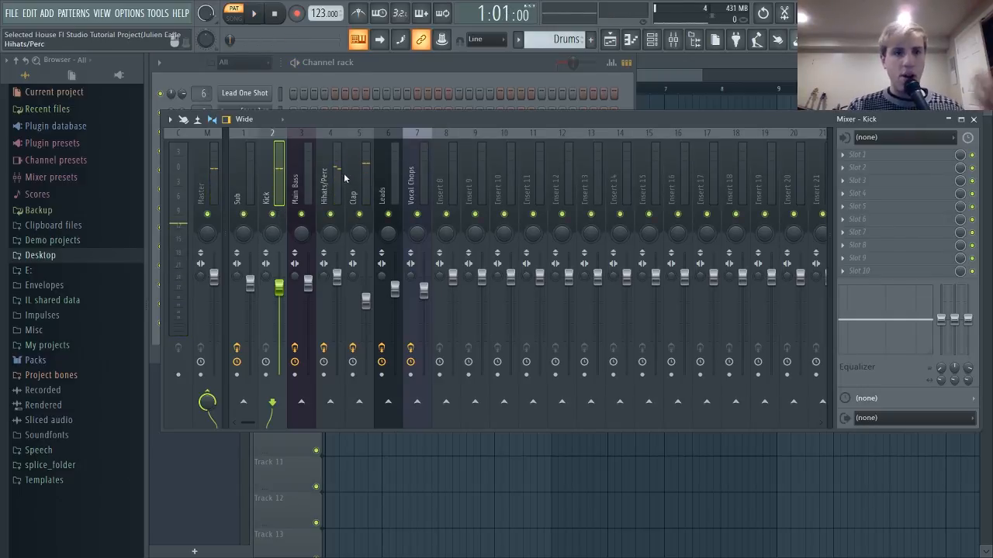
Solo the Clap mixer track and audition it.
{"action": "left_click", "coordinate": [358, 184]}
{"action": "right_click", "coordinate": [360, 214]}
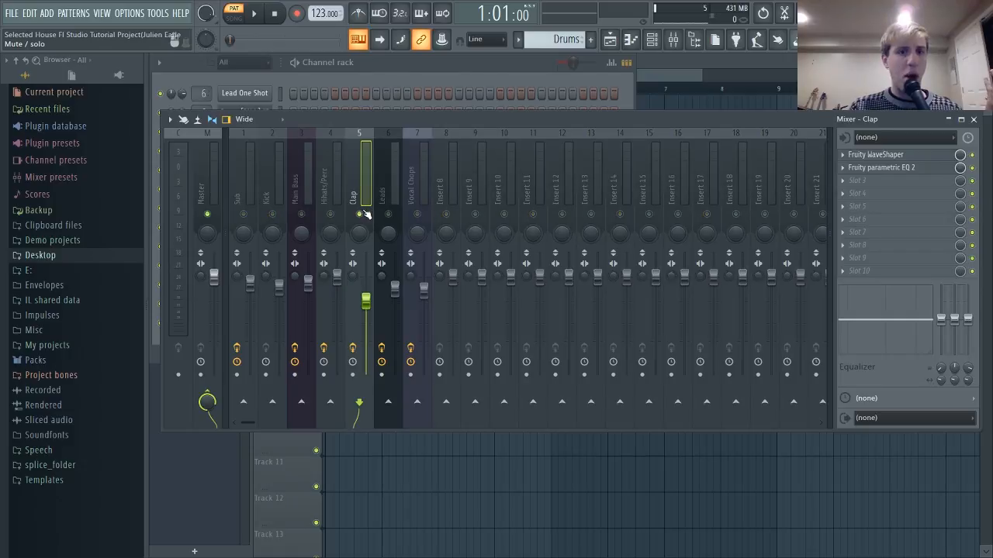
{"action": "key", "text": "space"}
{"action": "key", "text": "space"}
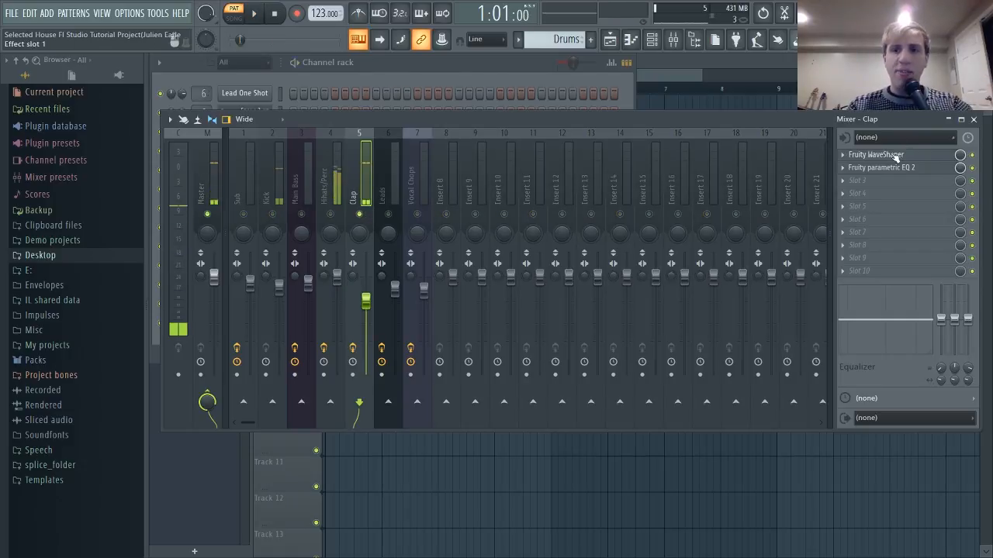
Compare the clap with and without its Fruity WaveShaper, and examine its Fruity parametric EQ 2 curve.
{"action": "left_click", "coordinate": [875, 155]}
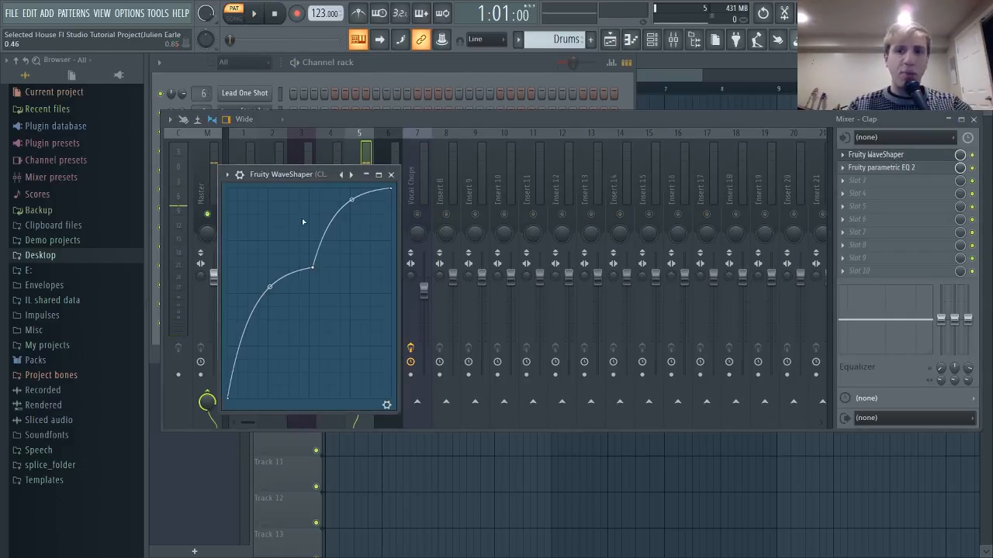
{"action": "left_click", "coordinate": [972, 156]}
{"action": "key", "text": "space"}
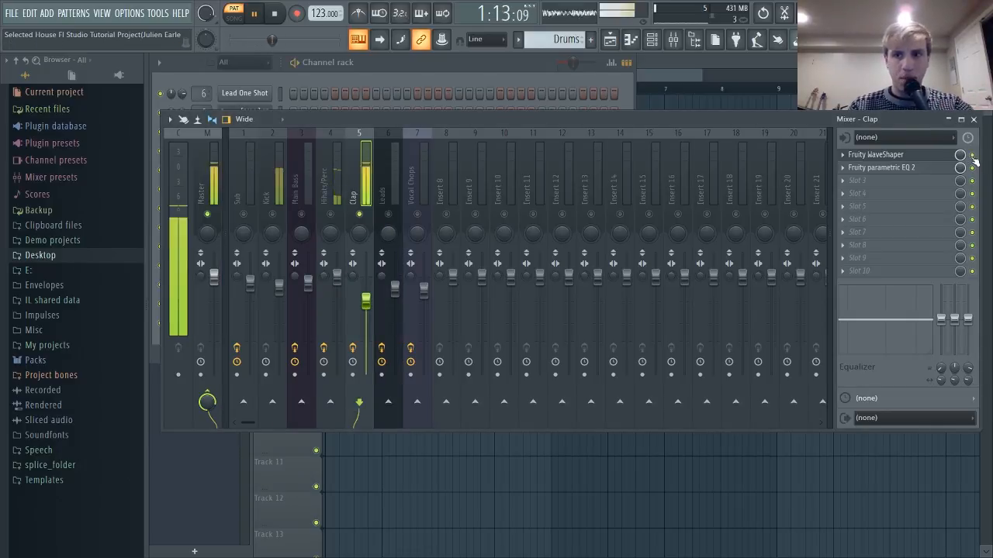
{"action": "key", "text": "space"}
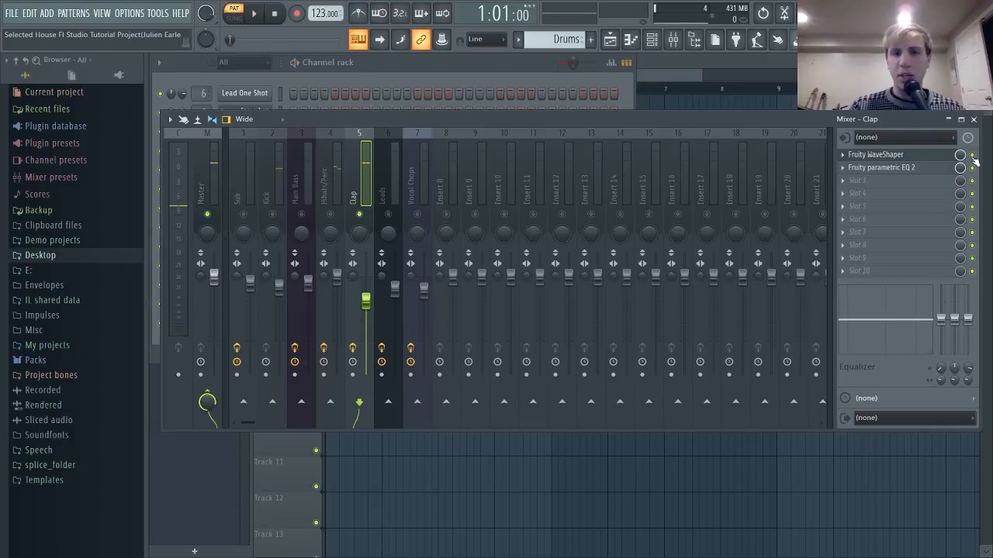
{"action": "left_click", "coordinate": [903, 168]}
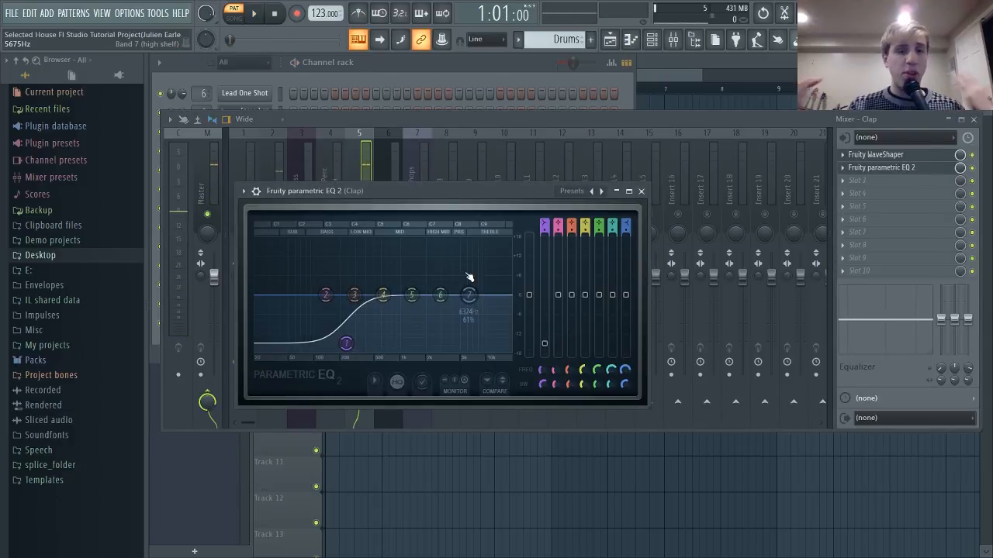
{"action": "left_click", "coordinate": [642, 192]}
{"action": "left_click", "coordinate": [391, 175]}
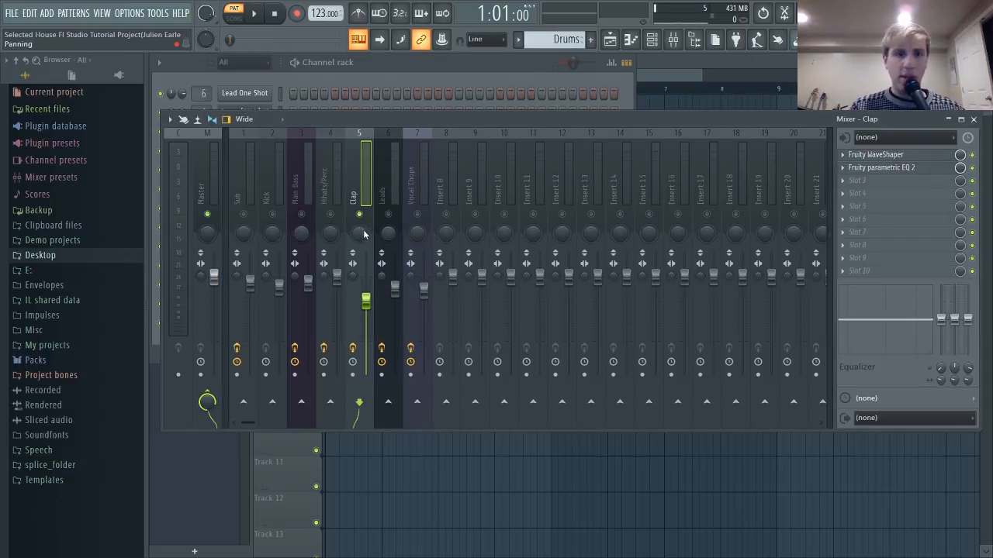
Play the full Drums pattern from the Channel rack with all drum channels active.
{"action": "left_click", "coordinate": [298, 75]}
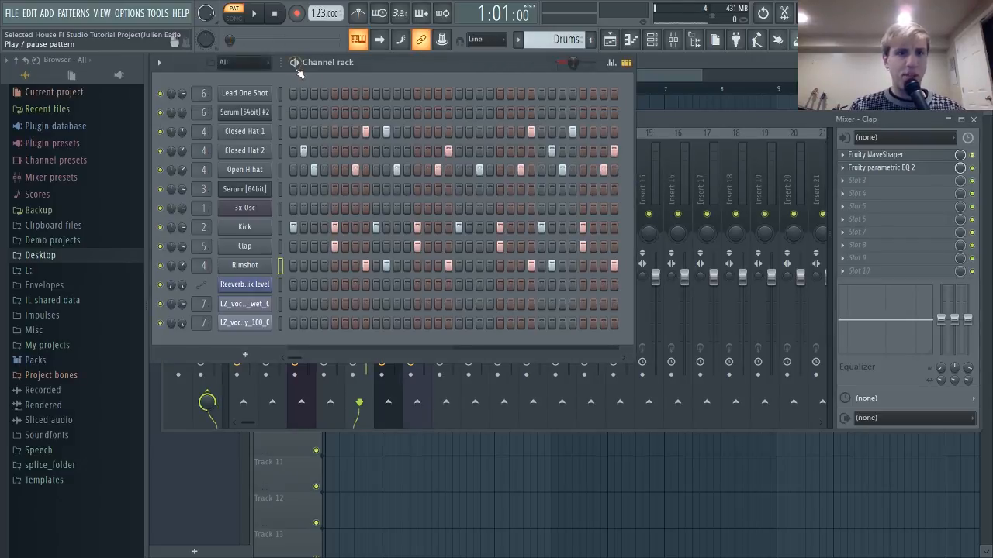
{"action": "left_click", "coordinate": [298, 66]}
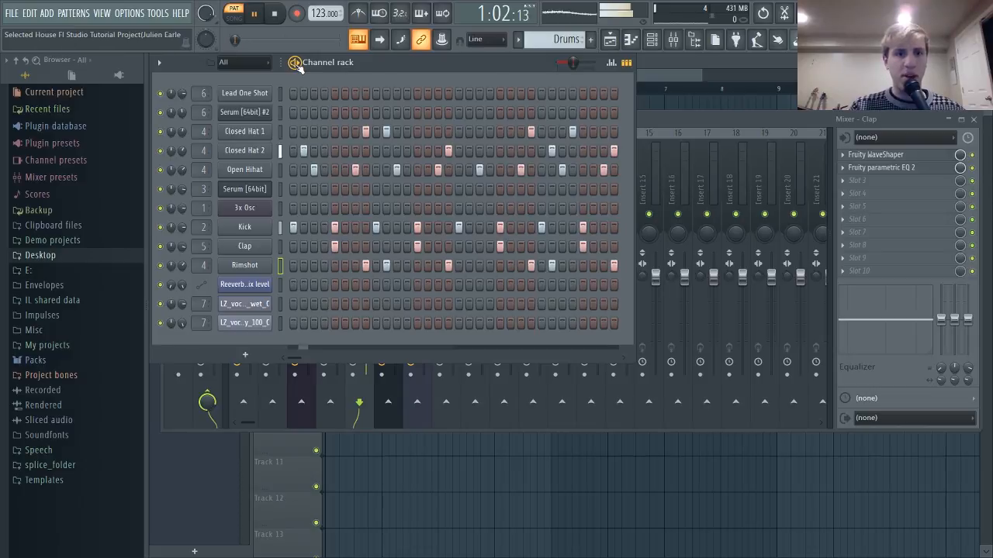
{"action": "key", "text": "space"}
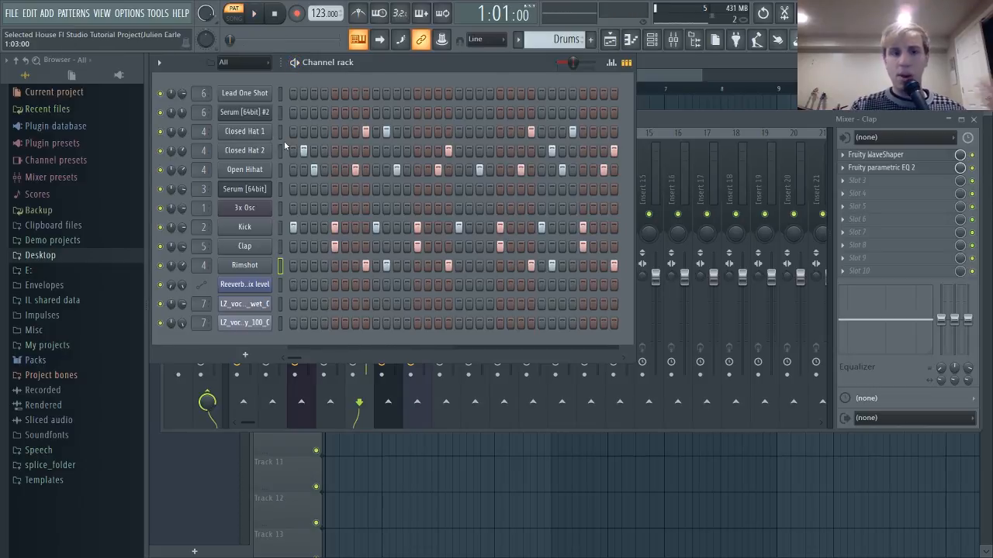
Open the Leads pattern and audition it while viewing its notes in the Piano roll and Channel rack.
{"action": "right_click", "coordinate": [540, 517]}
{"action": "double_click", "coordinate": [367, 192]}
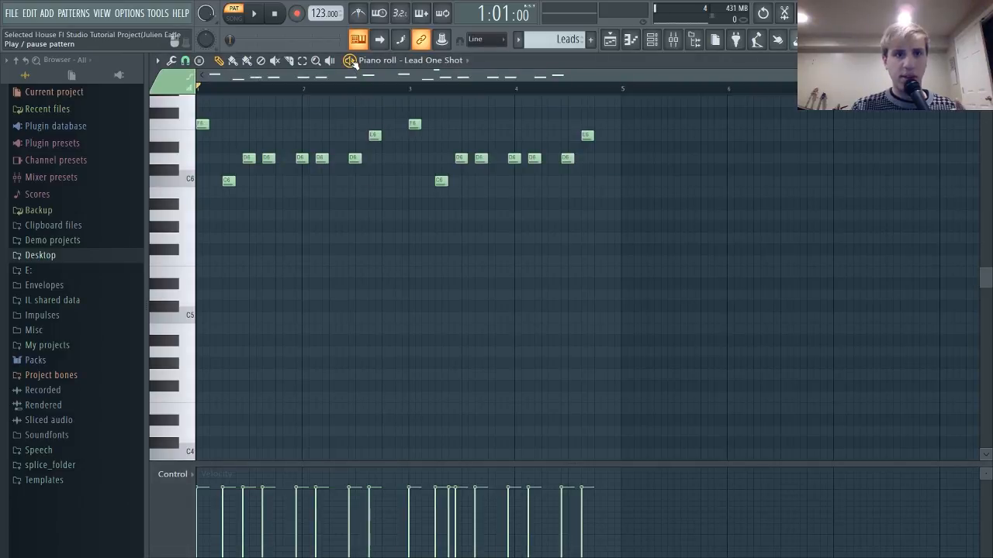
{"action": "left_click", "coordinate": [350, 62]}
{"action": "key", "text": "F6"}
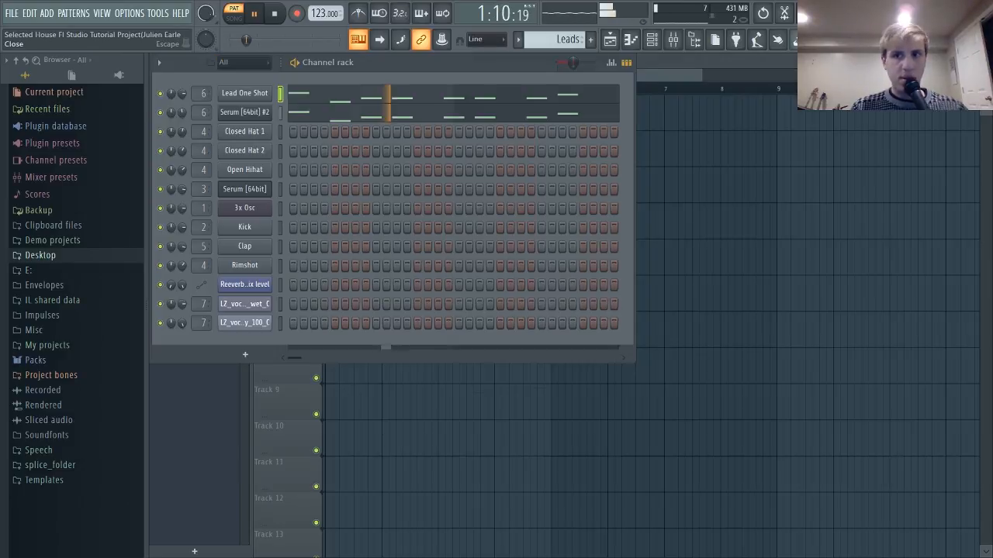
{"action": "key", "text": "space"}
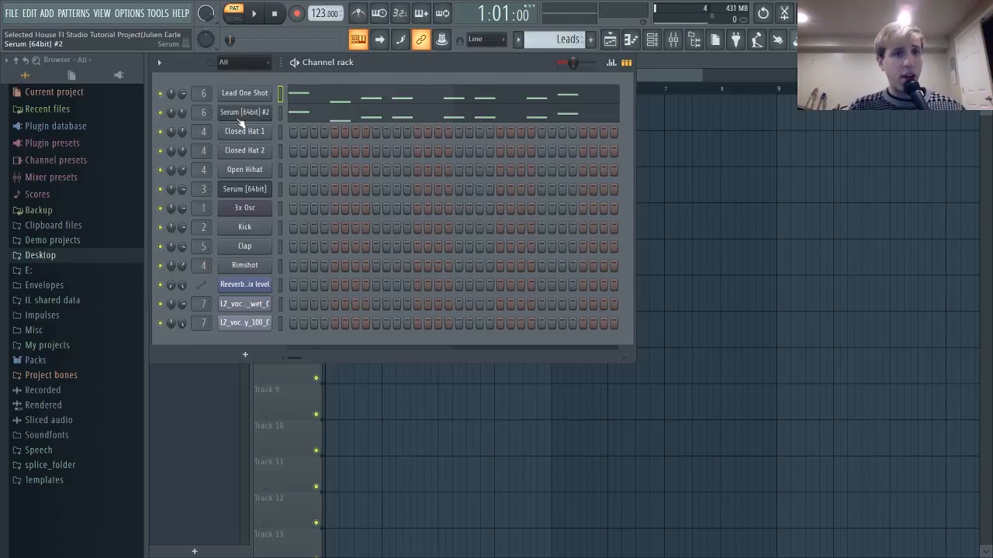
Examine the Lead One Shot sample and the oscillator page of the Serum [64bit] #2 patch.
{"action": "left_click", "coordinate": [245, 94]}
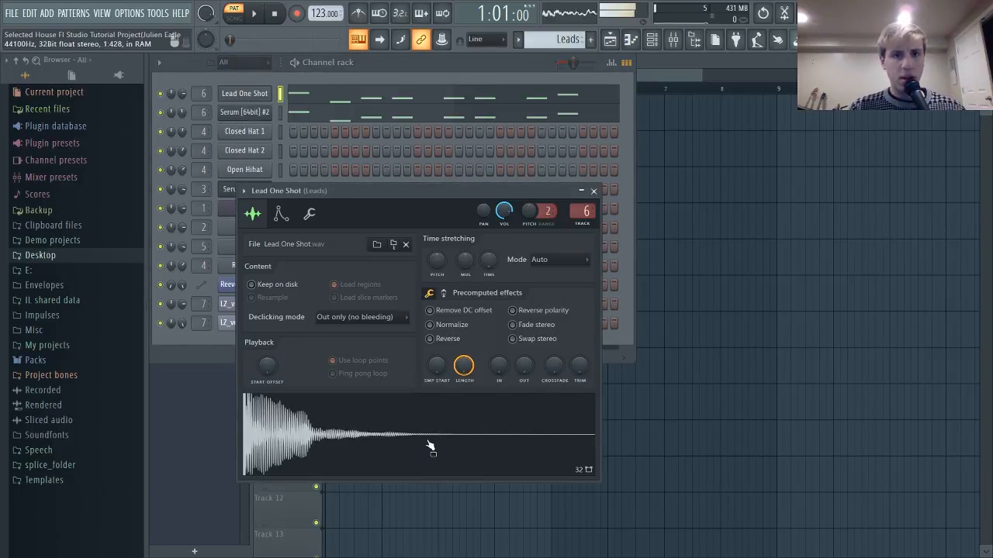
{"action": "left_click", "coordinate": [245, 113]}
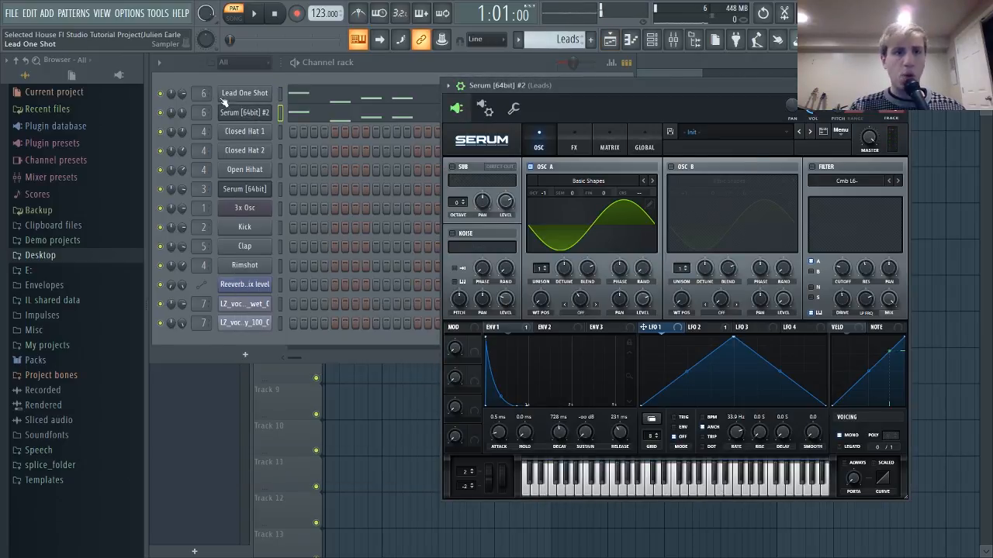
Mute the Serum [64bit] #2 channel and bring up the Leads mixer track with its effects for the Lead One Shot.
{"action": "left_click", "coordinate": [160, 112]}
{"action": "left_click", "coordinate": [244, 93]}
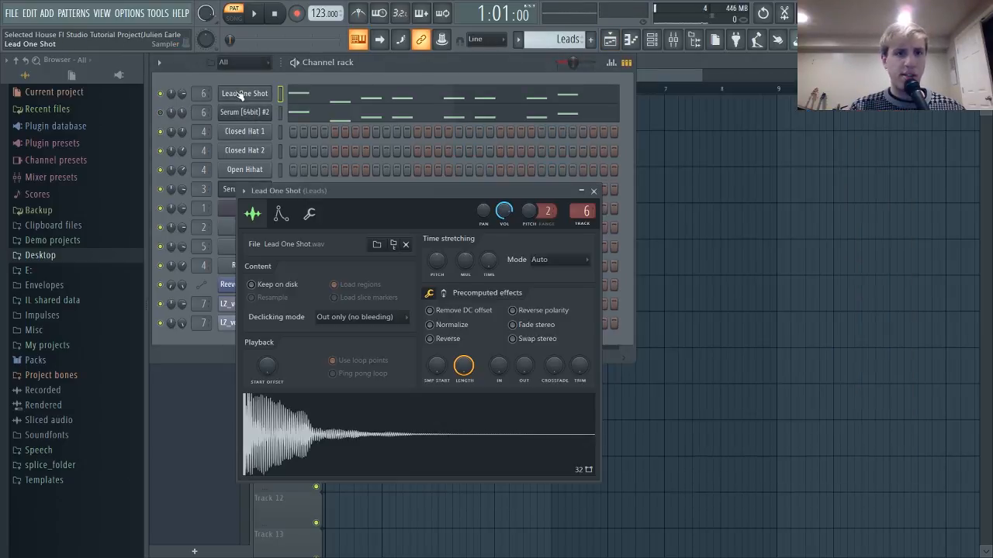
{"action": "left_click", "coordinate": [674, 39]}
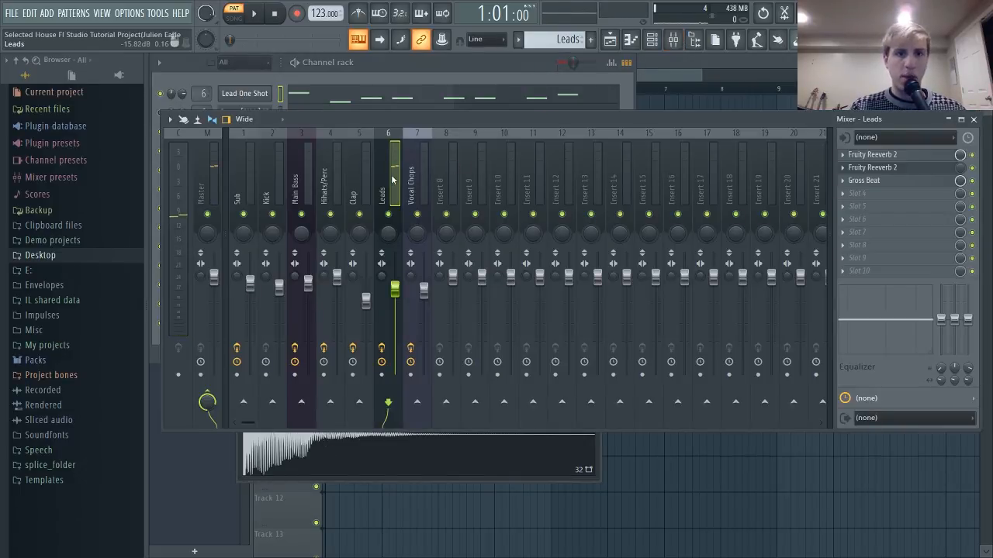
Play the Leads pattern with the Lead One Shot and Serum [64bit] #2 channels together, viewing the Channel rack and Mixer.
{"action": "left_click", "coordinate": [261, 76]}
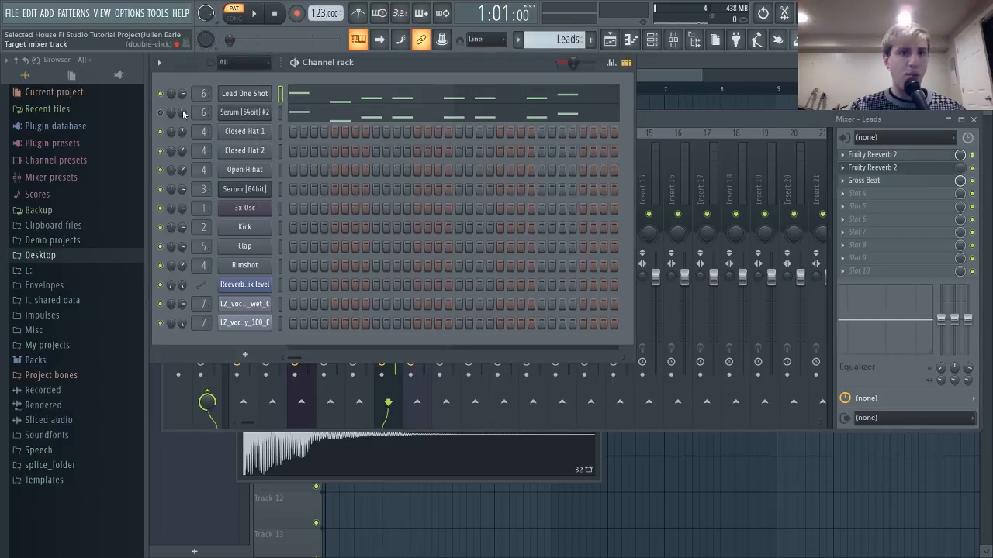
{"action": "left_click", "coordinate": [708, 121]}
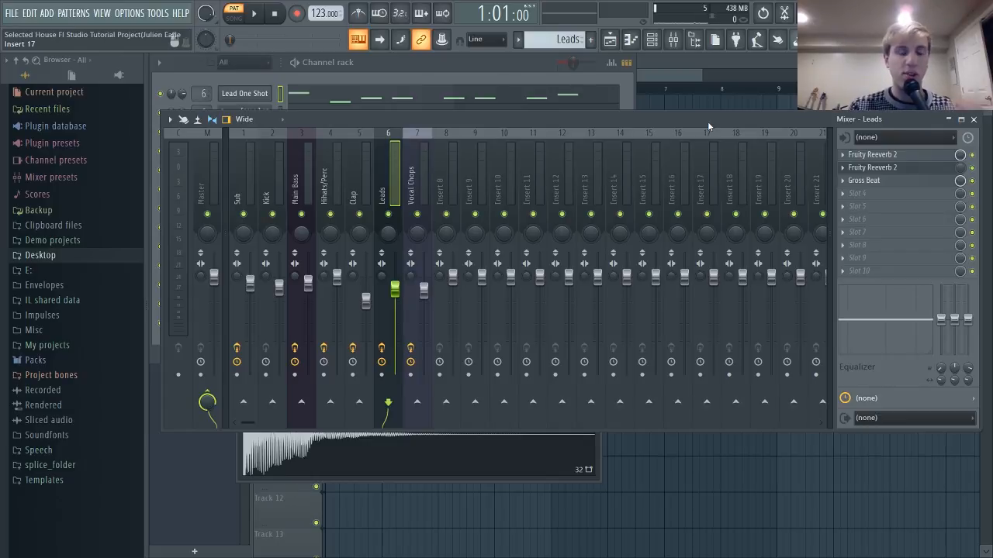
{"action": "key", "text": "space"}
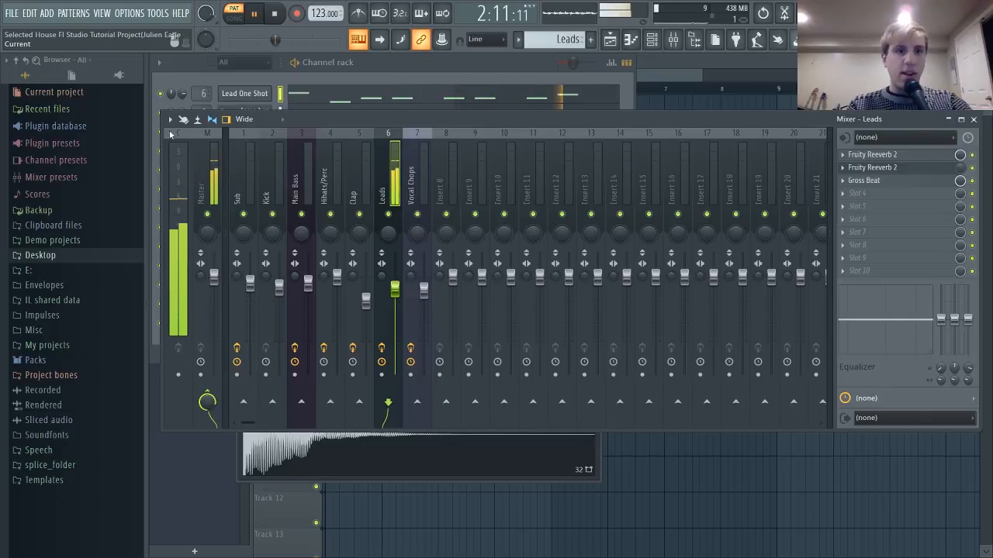
{"action": "left_click", "coordinate": [273, 93]}
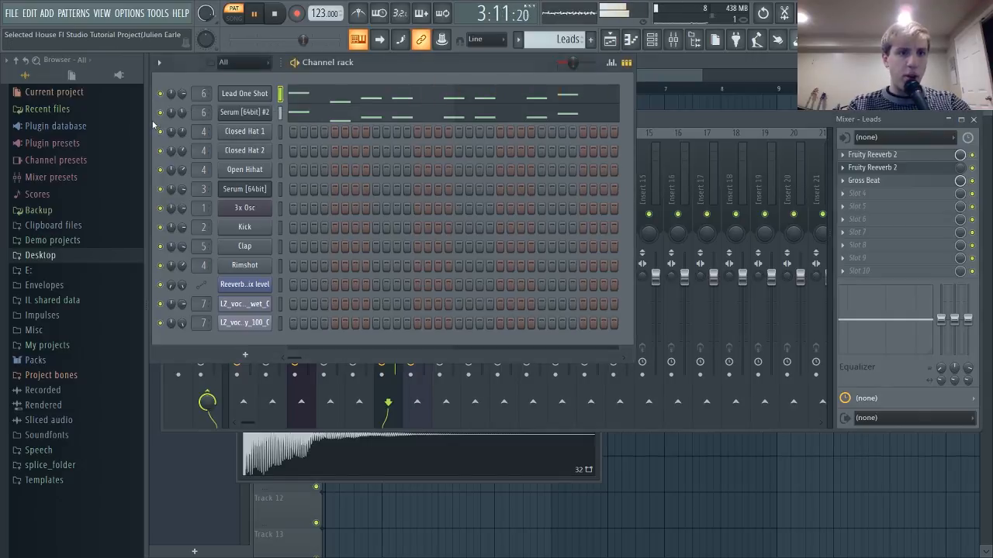
{"action": "key", "text": "space"}
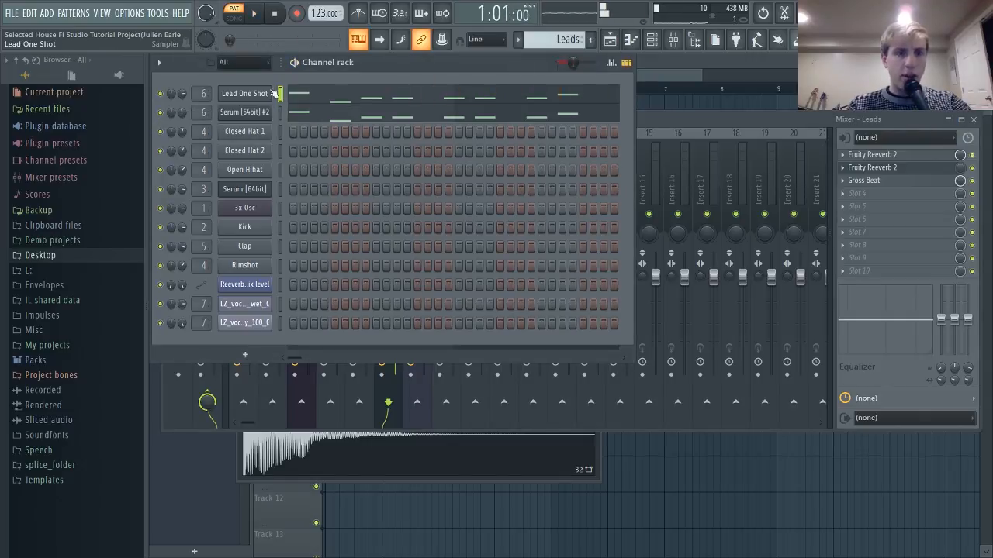
Mute the Serum [64bit] #2 channel and play the Lead One Shot on its own.
{"action": "left_click", "coordinate": [164, 111]}
{"action": "key", "text": "space"}
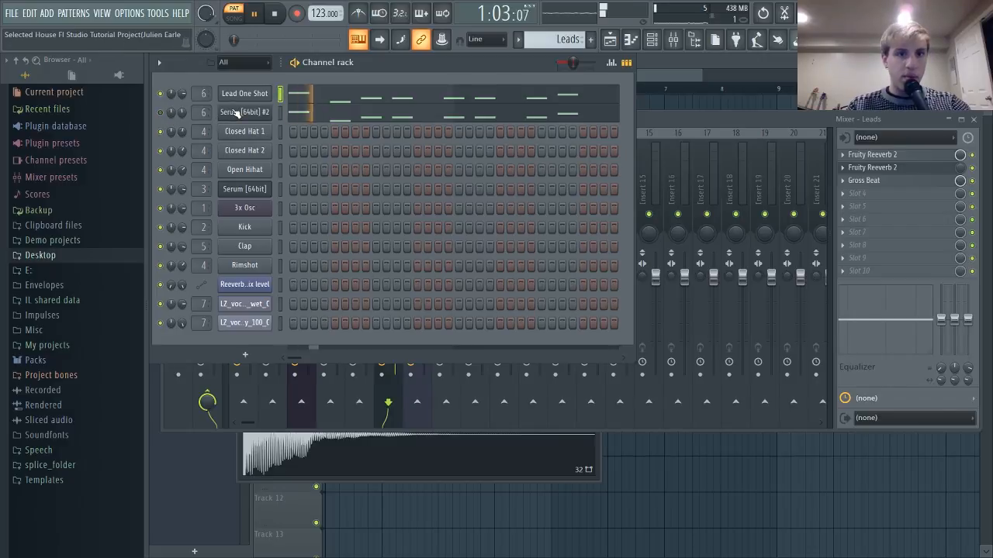
{"action": "key", "text": "space"}
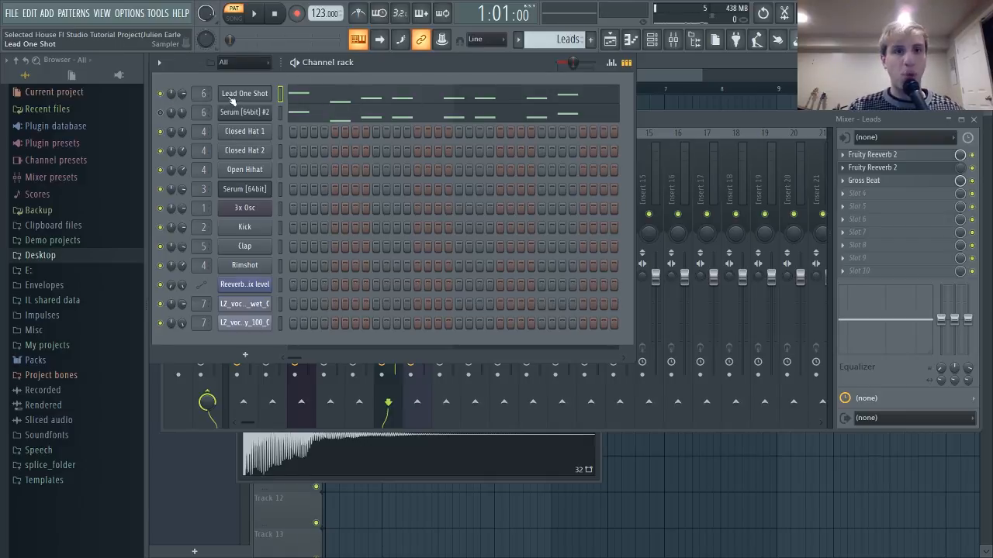
Mute the Lead One Shot, unmute Serum [64bit] #2, and play the synth lead on its own.
{"action": "left_click", "coordinate": [161, 114]}
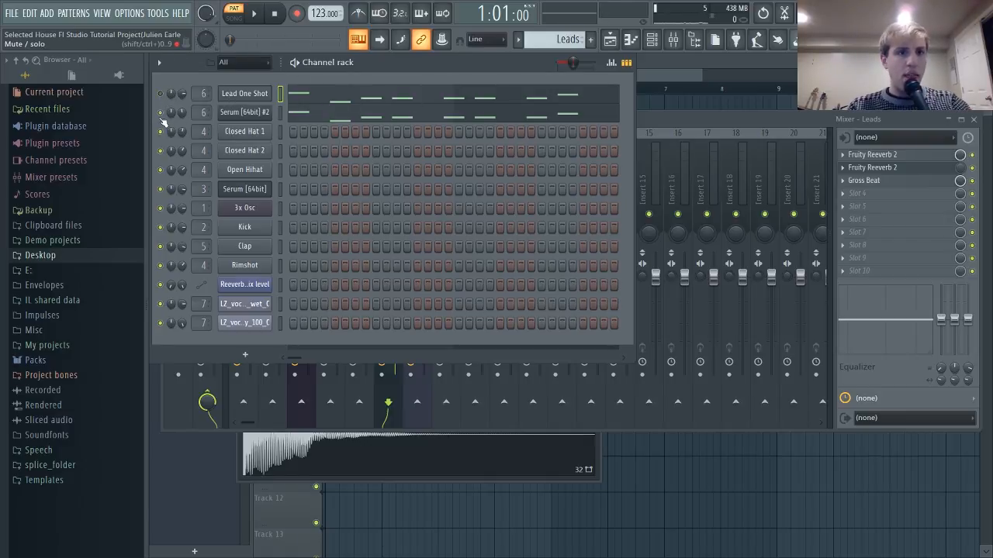
{"action": "key", "text": "space"}
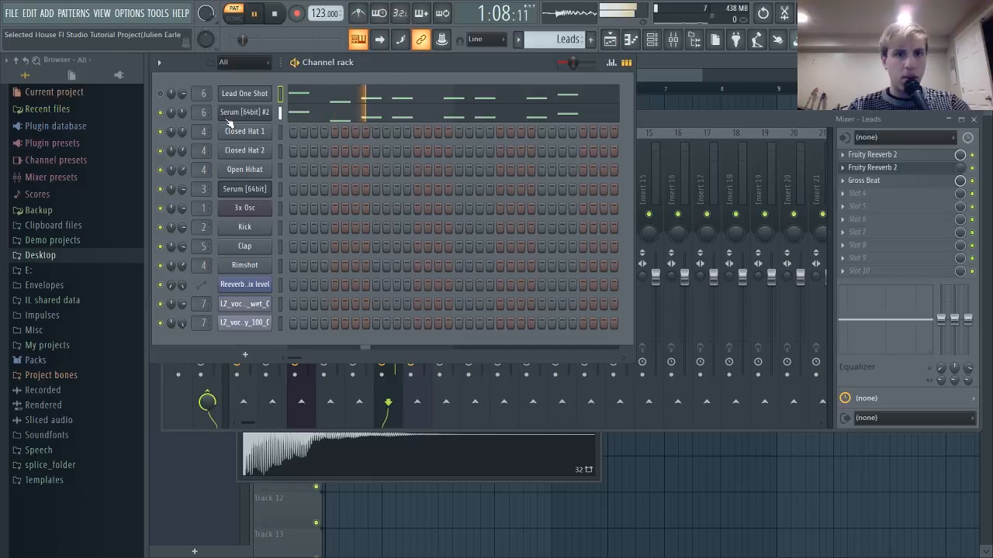
{"action": "key", "text": "space"}
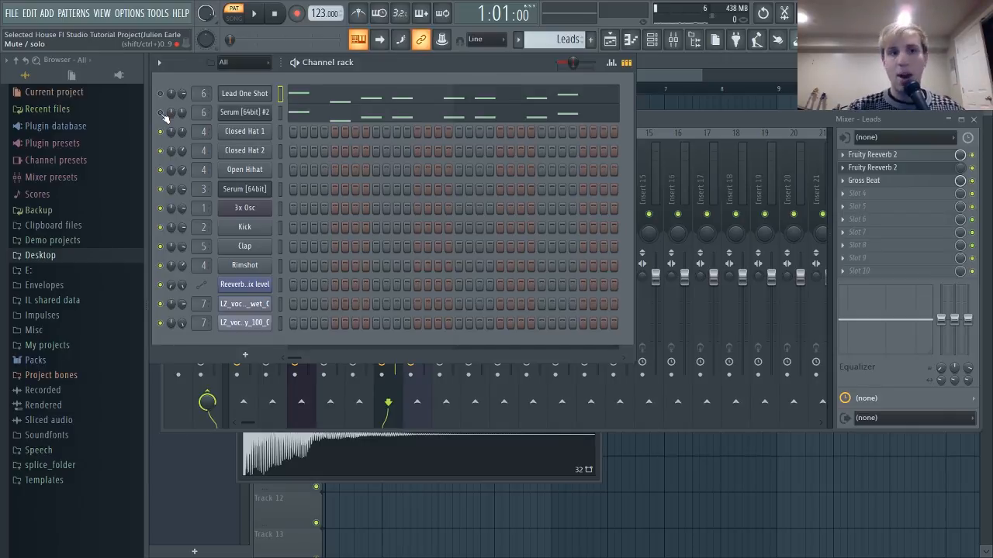
Open the Serum [64bit] #2 patch and examine its oscillator, its effects chain and Envelope 1.
{"action": "left_click", "coordinate": [233, 113]}
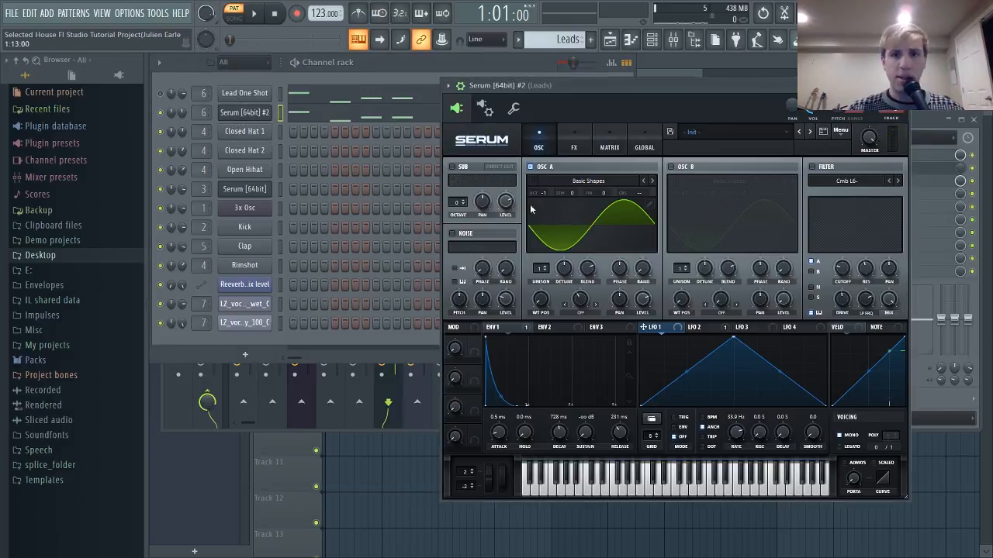
{"action": "left_click_drag", "start_coordinate": [612, 89], "coordinate": [475, 65]}
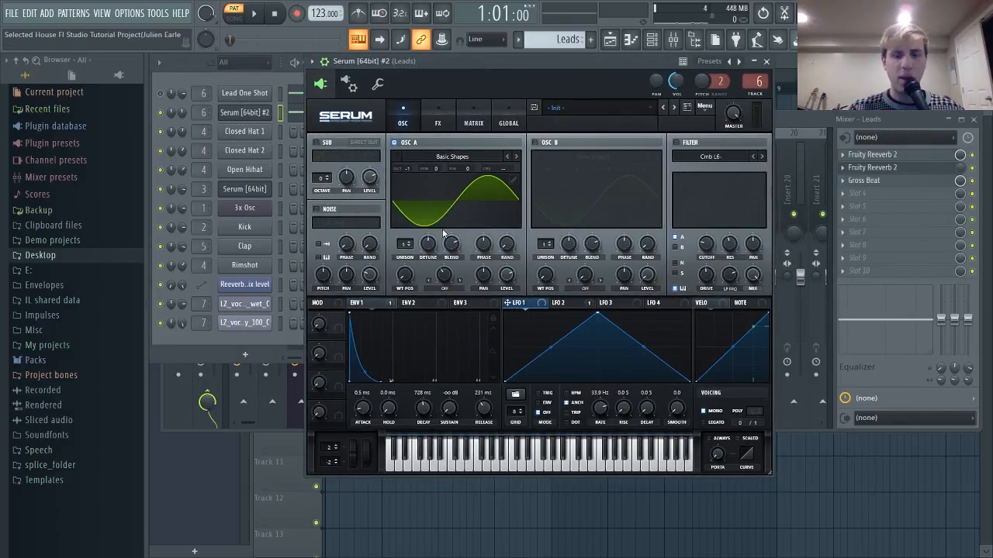
{"action": "left_click", "coordinate": [435, 124]}
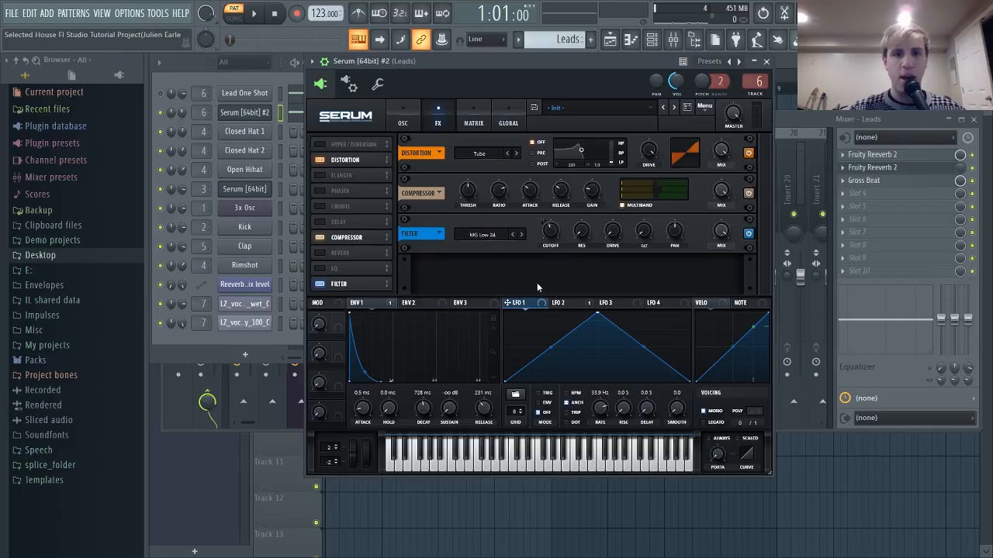
{"action": "left_click", "coordinate": [370, 305]}
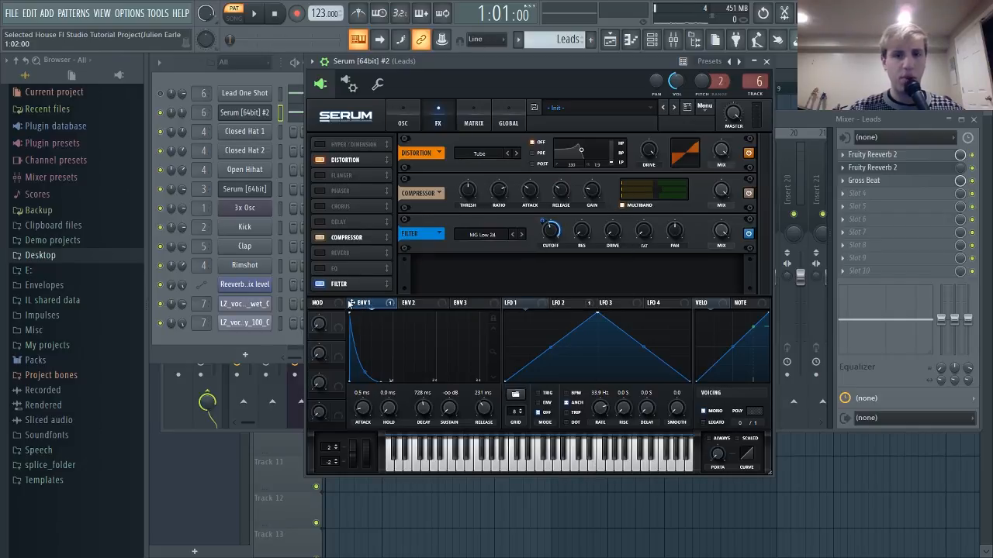
During playback, bypass Serum's Filter, Compressor and Distortion effects, and re-enable them one by one to compare the sound.
{"action": "left_click", "coordinate": [296, 68]}
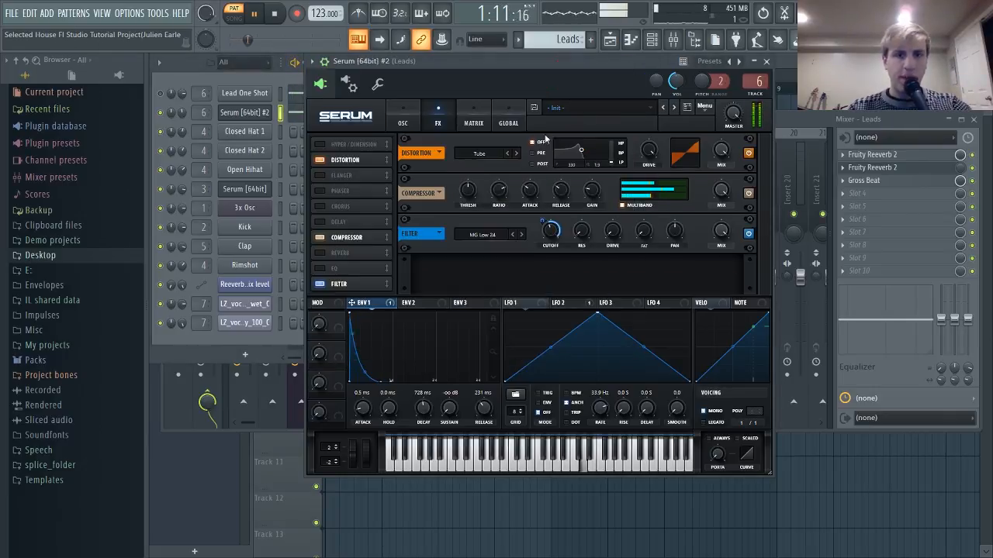
{"action": "left_click", "coordinate": [319, 284]}
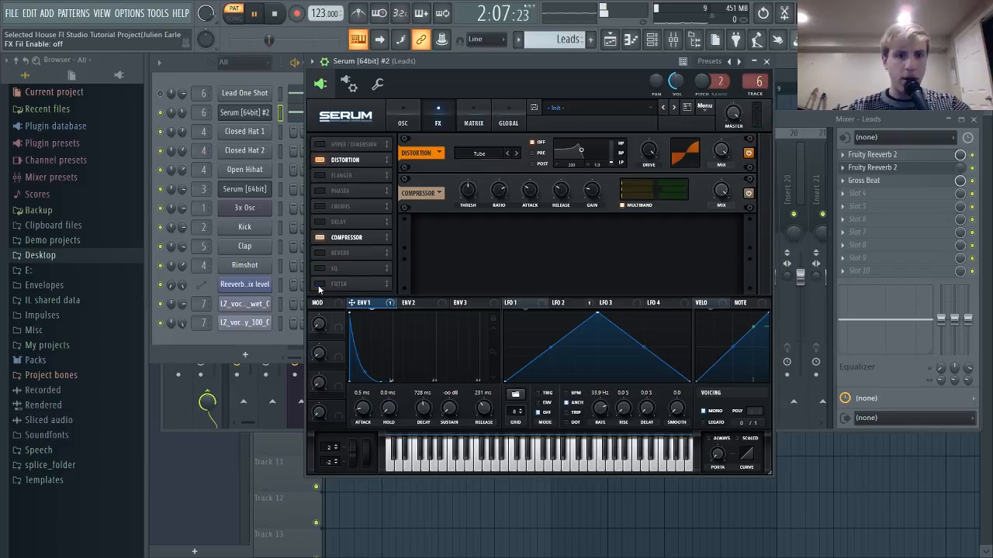
{"action": "left_click", "coordinate": [319, 237]}
{"action": "left_click", "coordinate": [320, 159]}
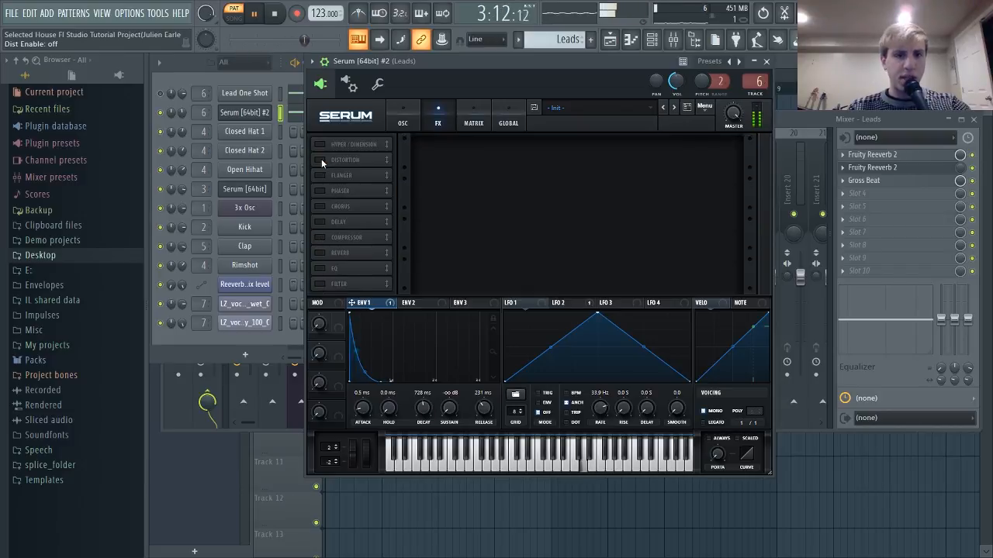
{"action": "left_click", "coordinate": [320, 160]}
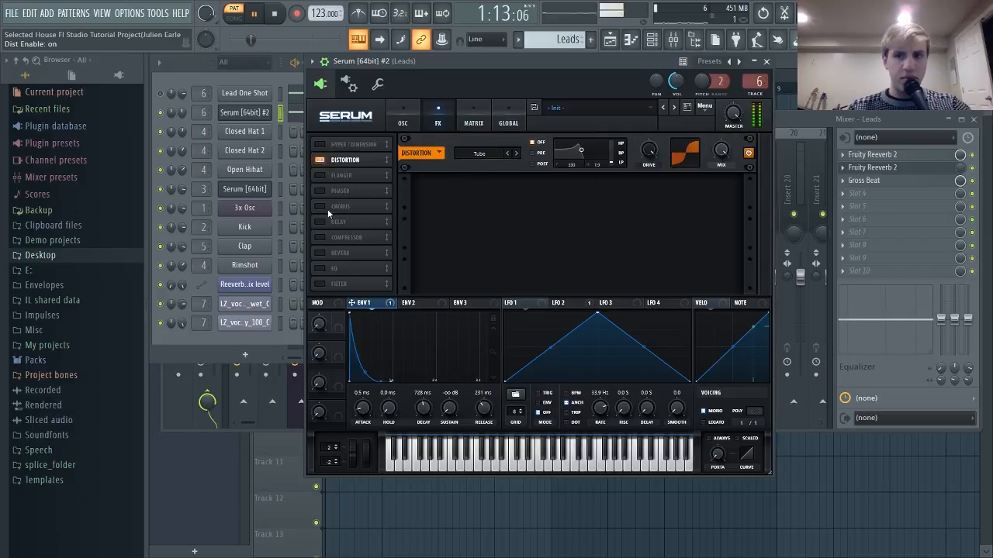
{"action": "left_click", "coordinate": [320, 237]}
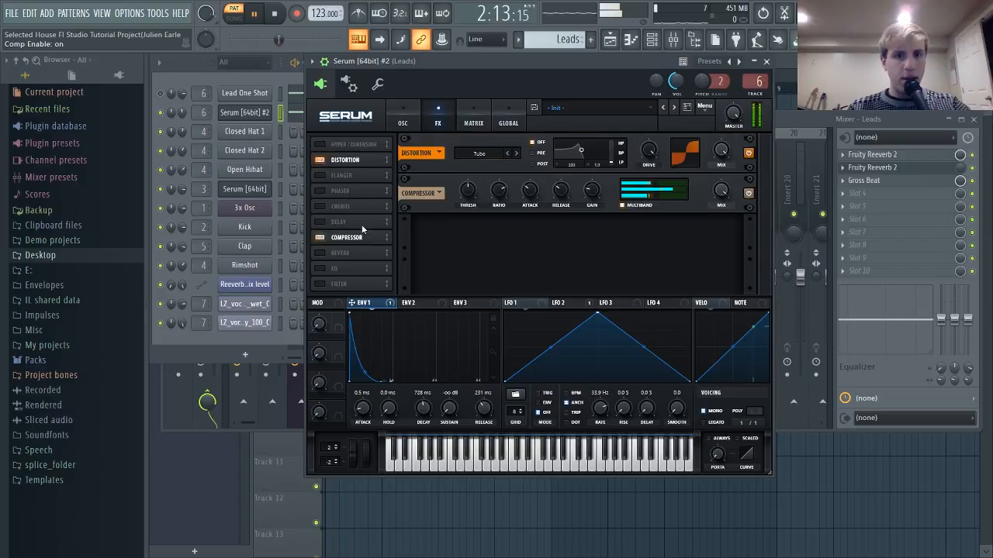
{"action": "left_click", "coordinate": [319, 284]}
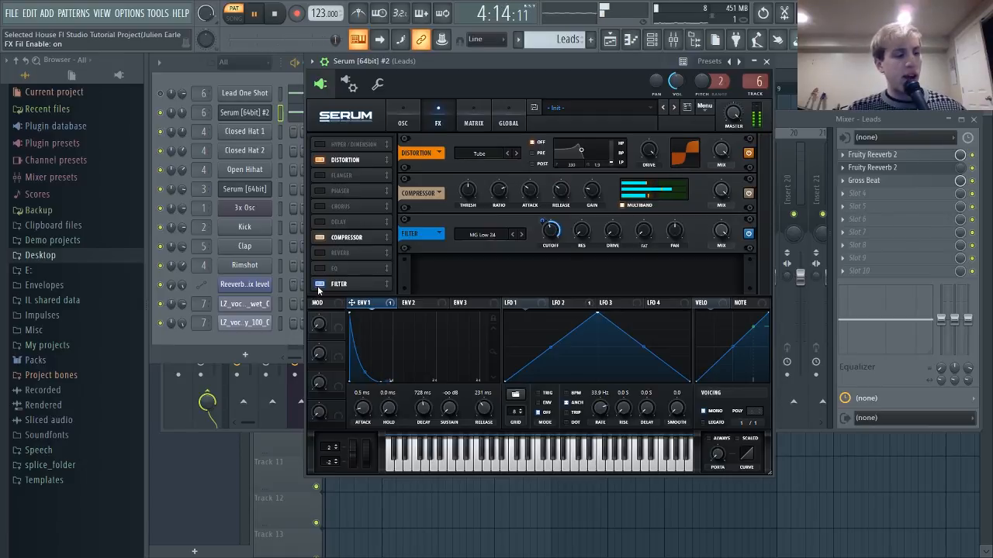
Examine the Serum patch's modulation matrix and the LFO 2 curve routed to master tuning, and stop playback.
{"action": "left_click", "coordinate": [472, 118]}
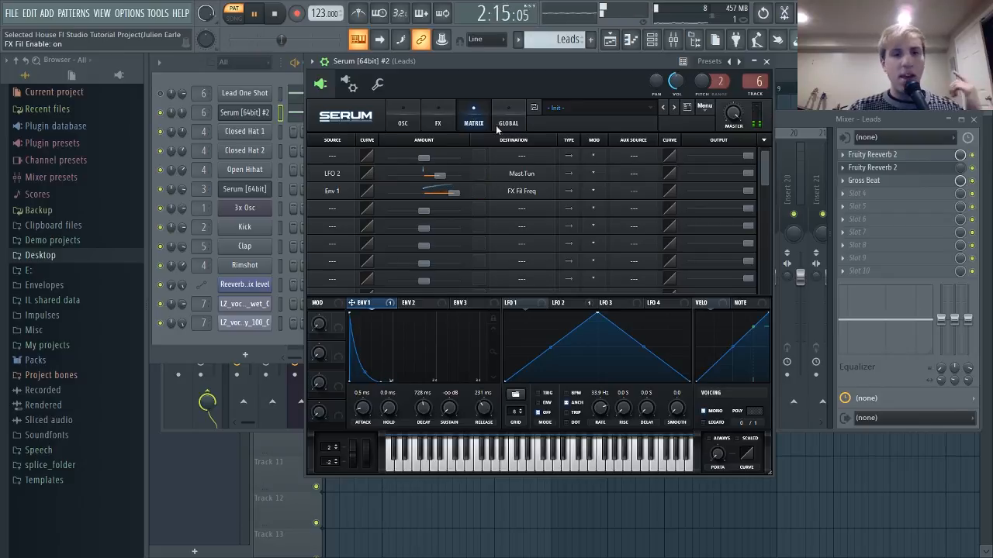
{"action": "left_click", "coordinate": [563, 302]}
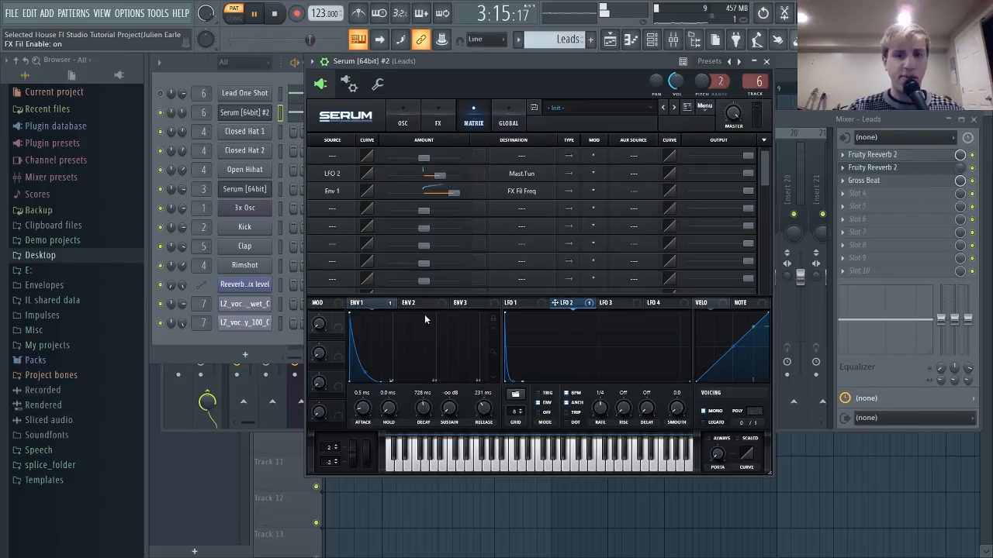
{"action": "key", "text": "space"}
{"action": "key", "text": "F6"}
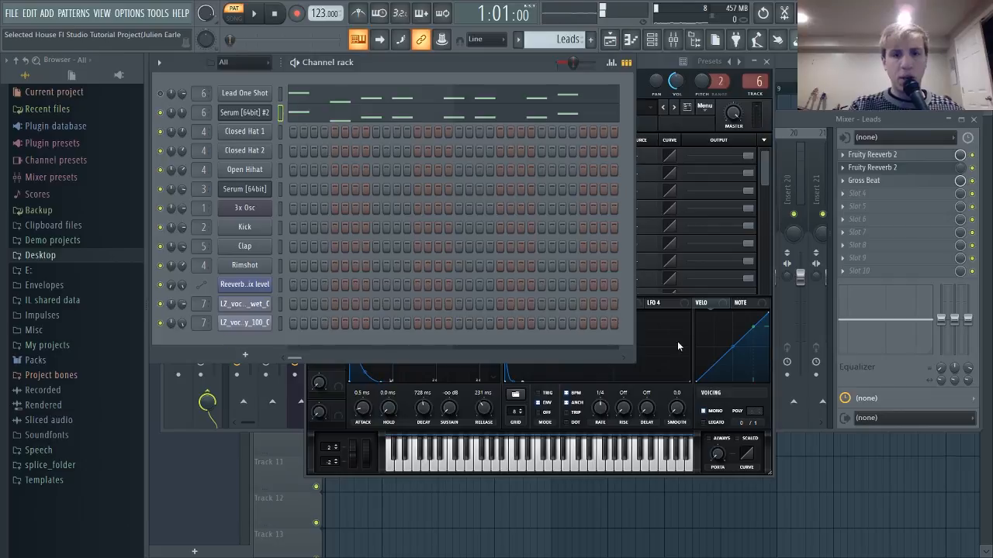
{"action": "left_click", "coordinate": [768, 304]}
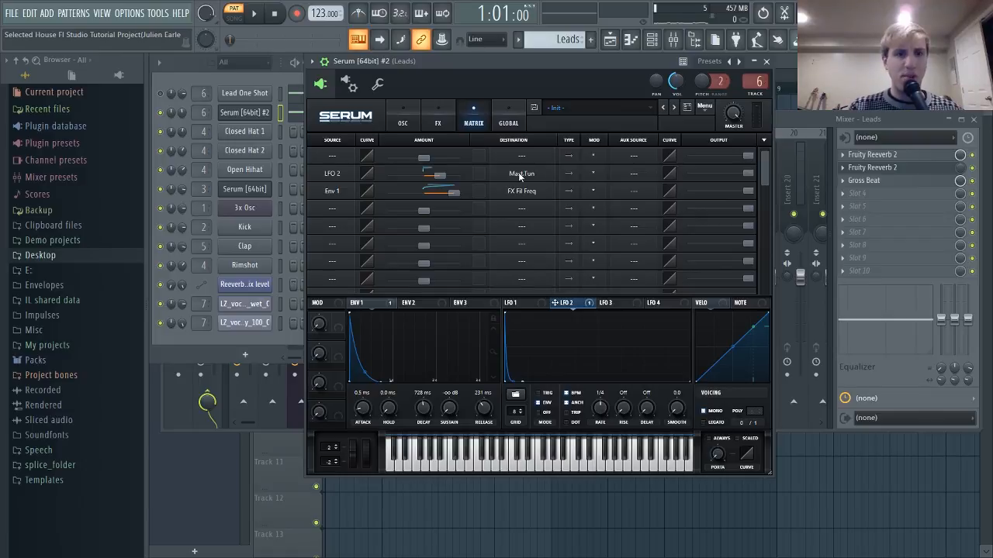
Unmute the Lead One Shot and play both leads with the first Fruity Reeverb 2 of the Leads mixer track open.
{"action": "left_click", "coordinate": [175, 95]}
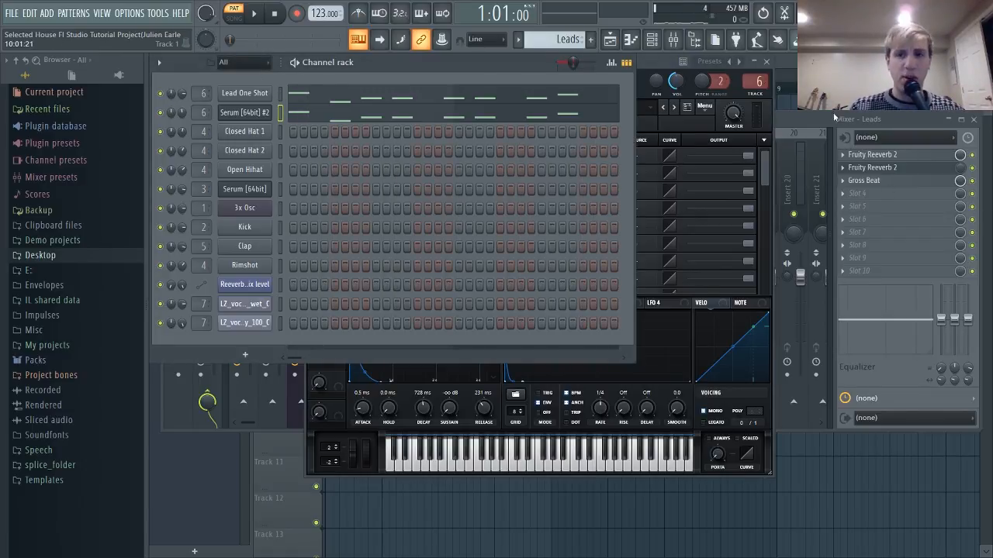
{"action": "key", "text": "F9"}
{"action": "key", "text": "space"}
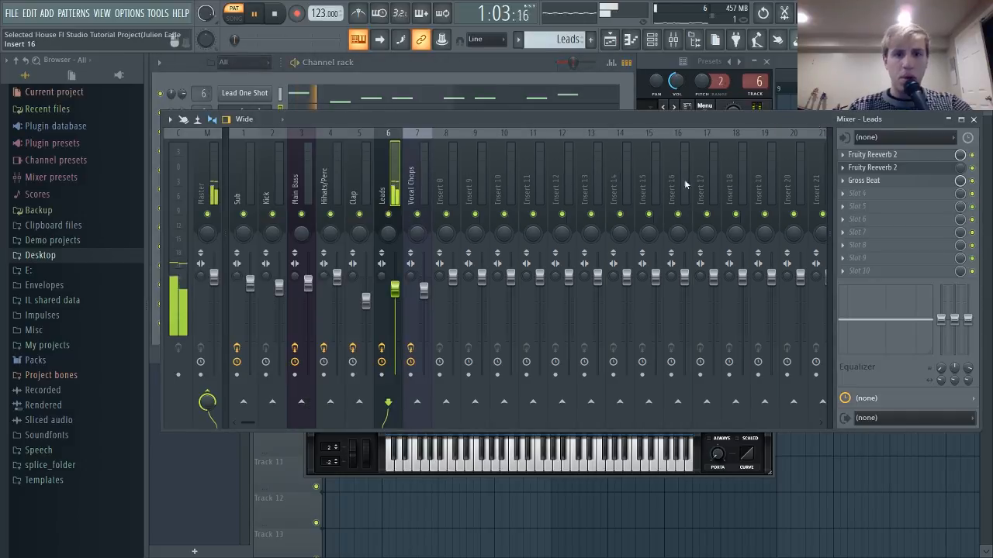
{"action": "left_click", "coordinate": [892, 156]}
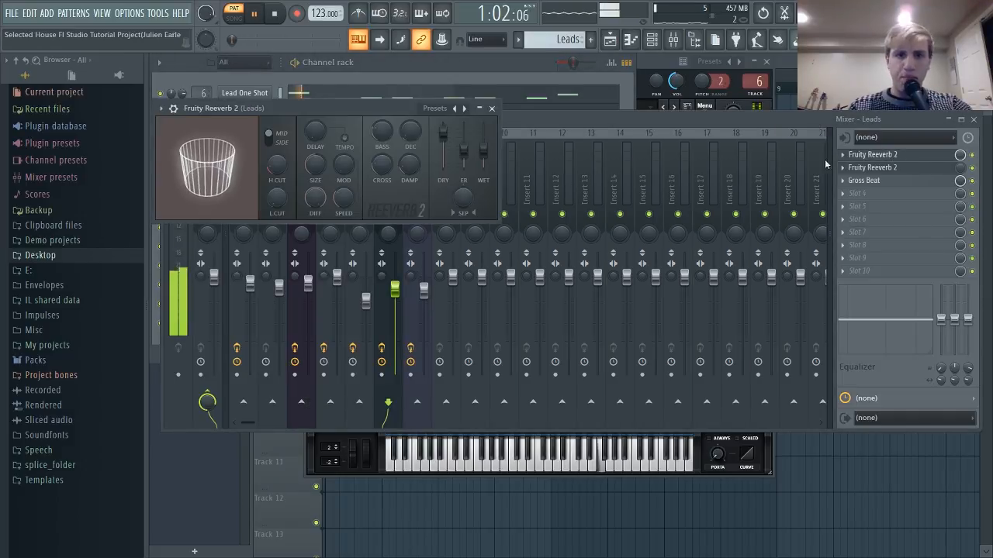
{"action": "key", "text": "space"}
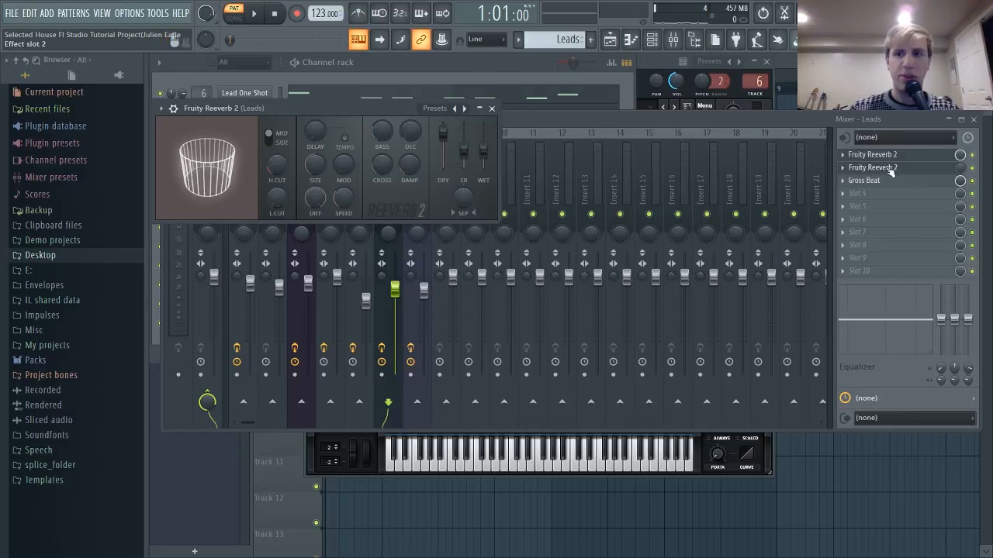
In song mode, solo the Leads mixer track and play the arrangement from 2:11:00 to hear the reverb automation.
{"action": "left_click", "coordinate": [804, 491]}
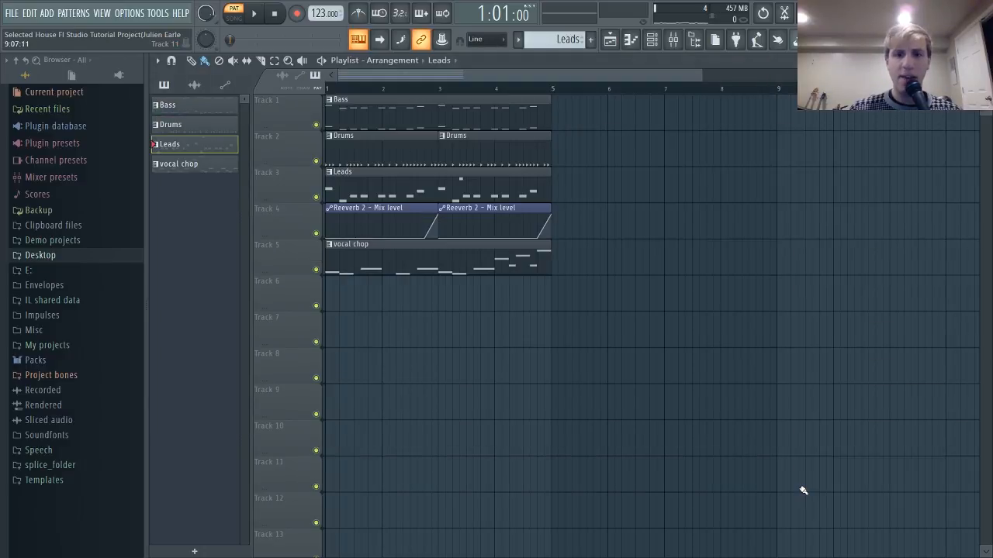
{"action": "left_click", "coordinate": [417, 88]}
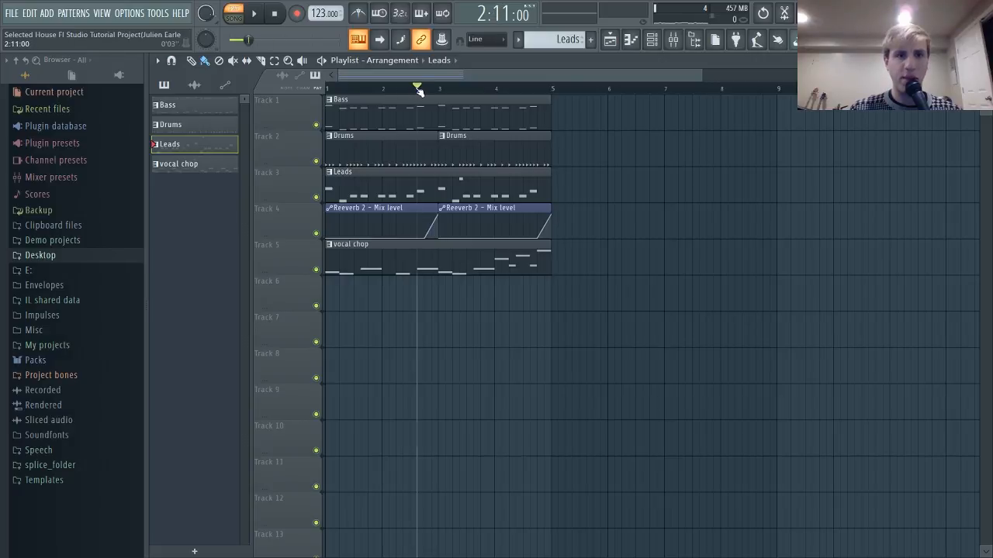
{"action": "left_click", "coordinate": [672, 43]}
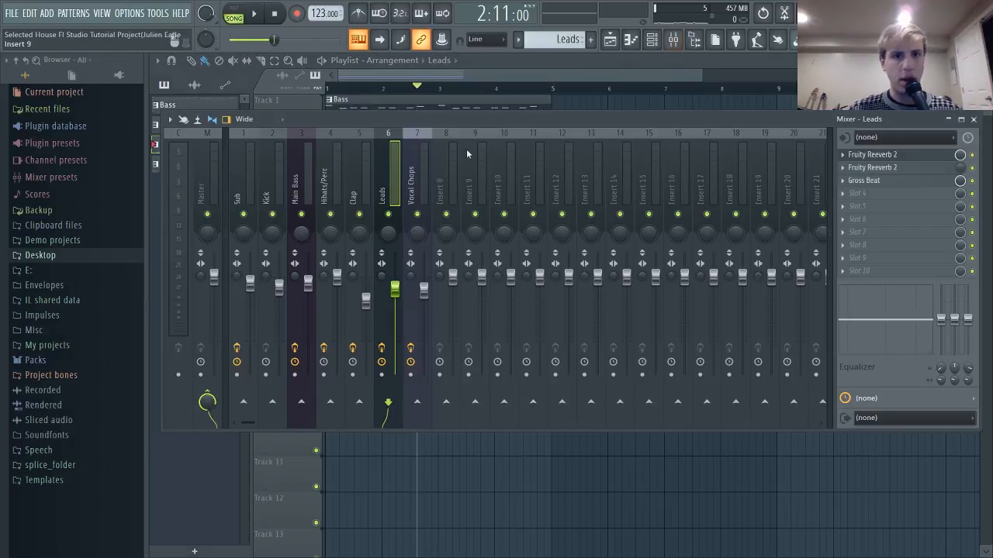
{"action": "right_click", "coordinate": [389, 215]}
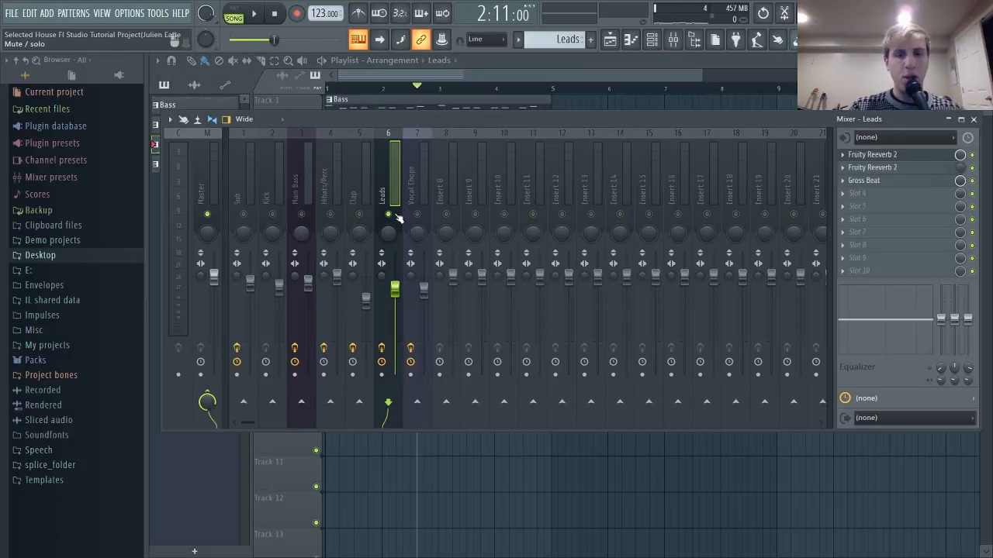
{"action": "right_click", "coordinate": [612, 472]}
{"action": "key", "text": "space"}
{"action": "key", "text": "space"}
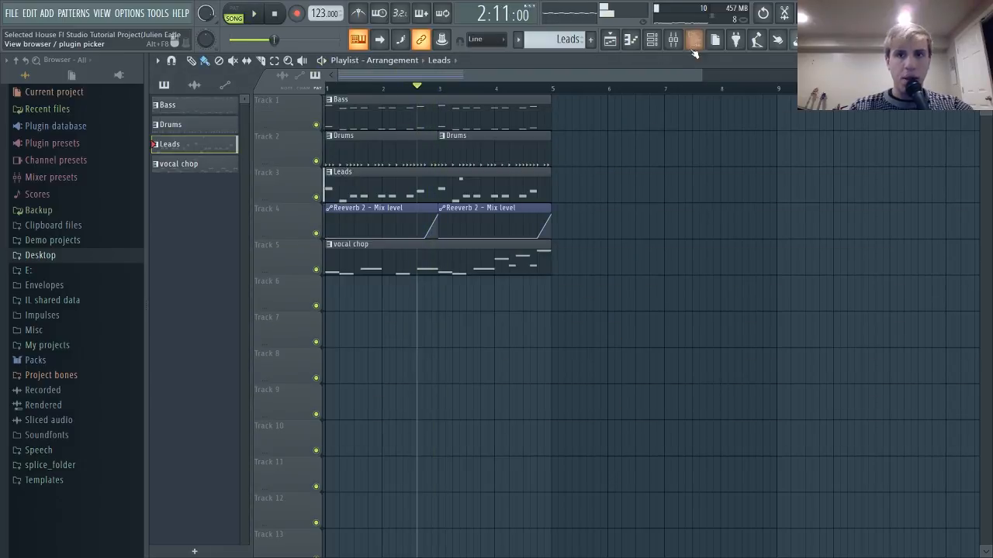
Open the second Fruity Reeverb 2 on the Leads mixer track to inspect its settings.
{"action": "left_click", "coordinate": [694, 40]}
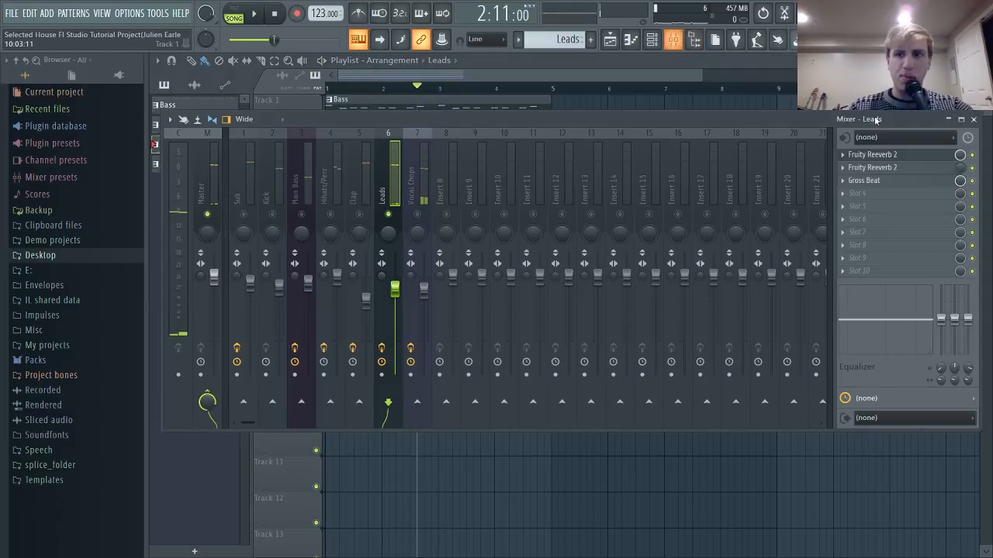
{"action": "left_click", "coordinate": [884, 168]}
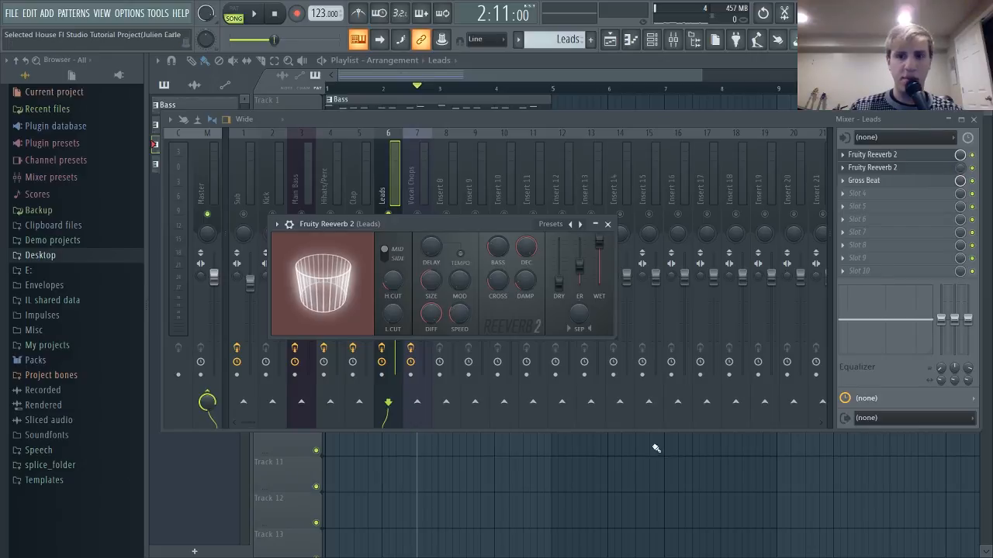
Play the arrangement from 1:11:00 while watching the second Fruity Reeverb 2's mix level on the Leads mixer track, and stop playback.
{"action": "left_click_drag", "start_coordinate": [551, 119], "coordinate": [543, 333]}
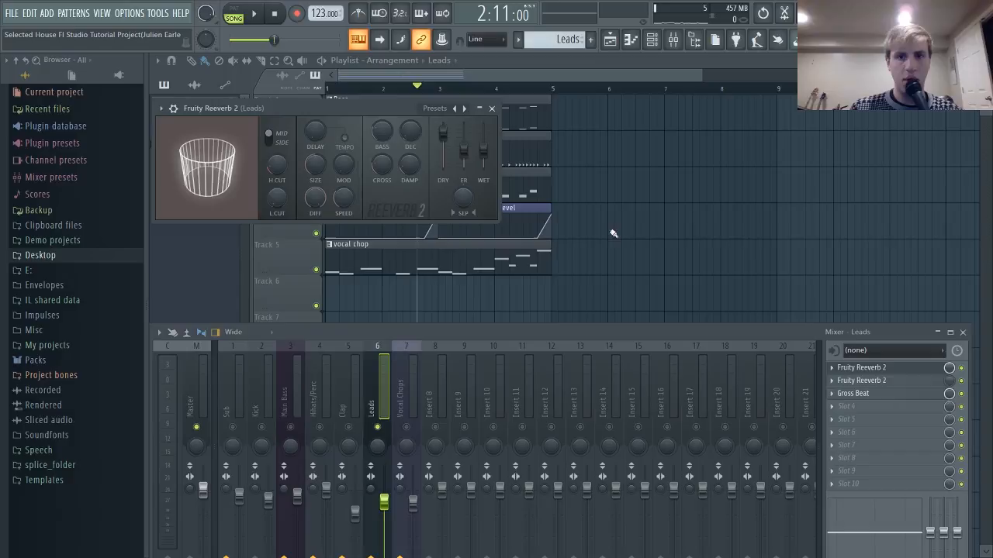
{"action": "left_click", "coordinate": [361, 89]}
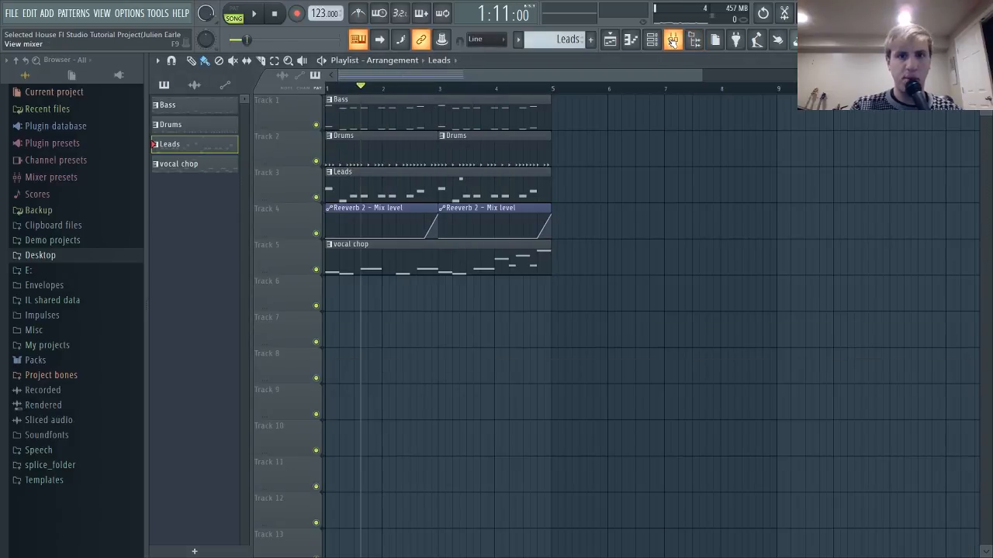
{"action": "key", "text": "space"}
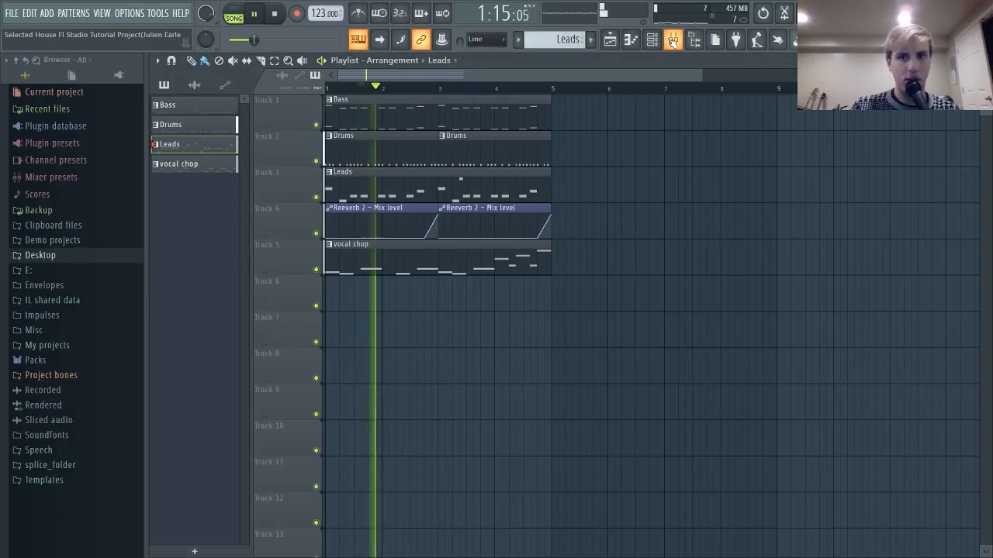
{"action": "left_click", "coordinate": [672, 41]}
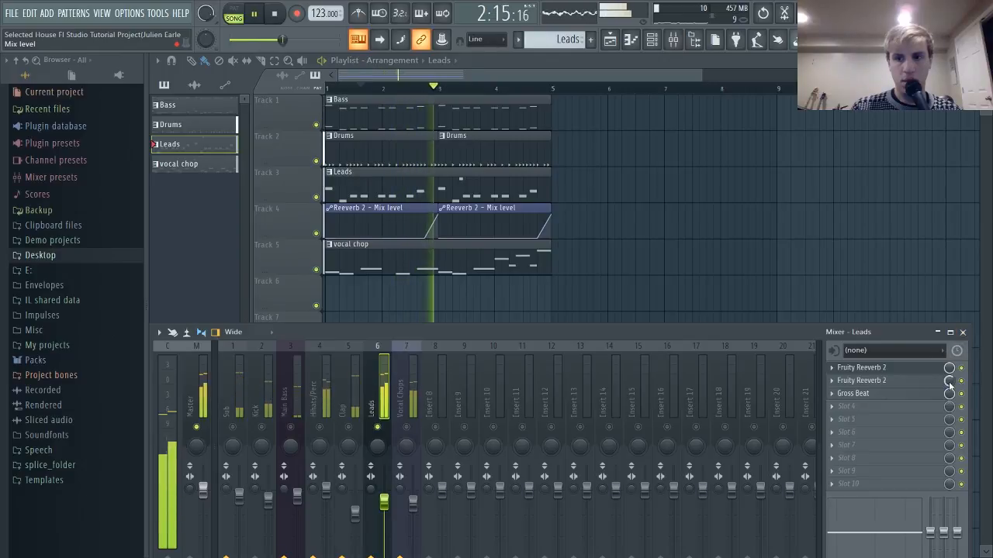
{"action": "key", "text": "space"}
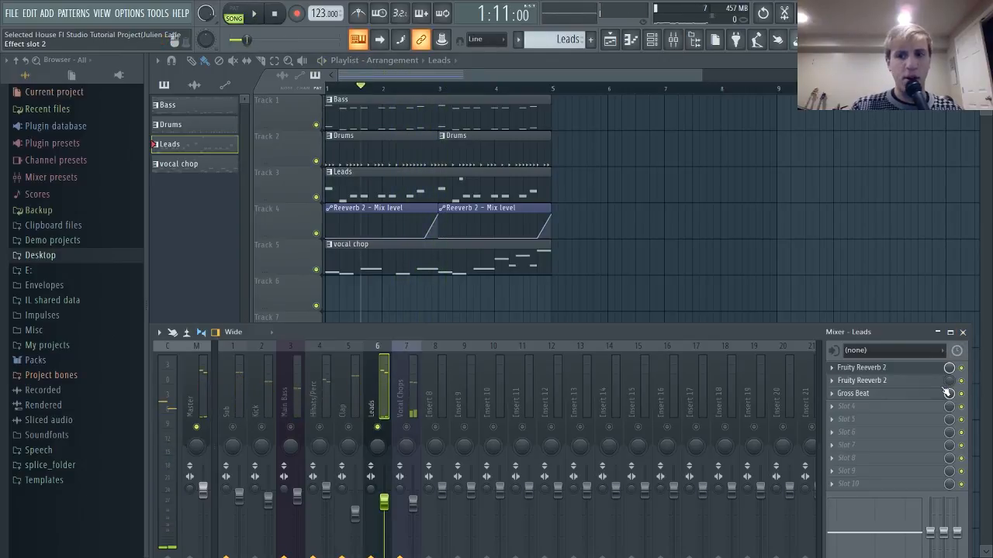
{"action": "left_click", "coordinate": [962, 333]}
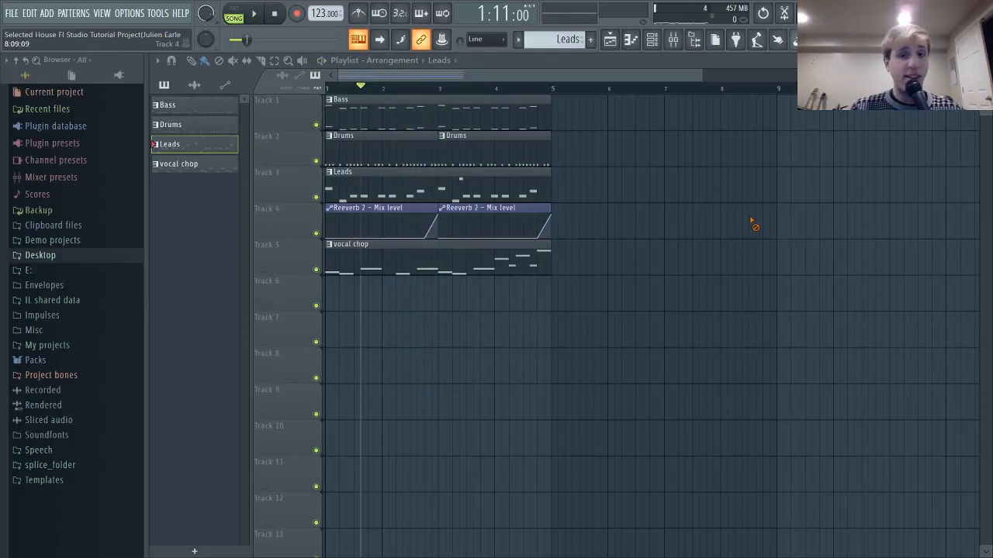
Move the song position to 2:11:00 and unsolo the Leads mixer track so every track plays again.
{"action": "left_click", "coordinate": [419, 87]}
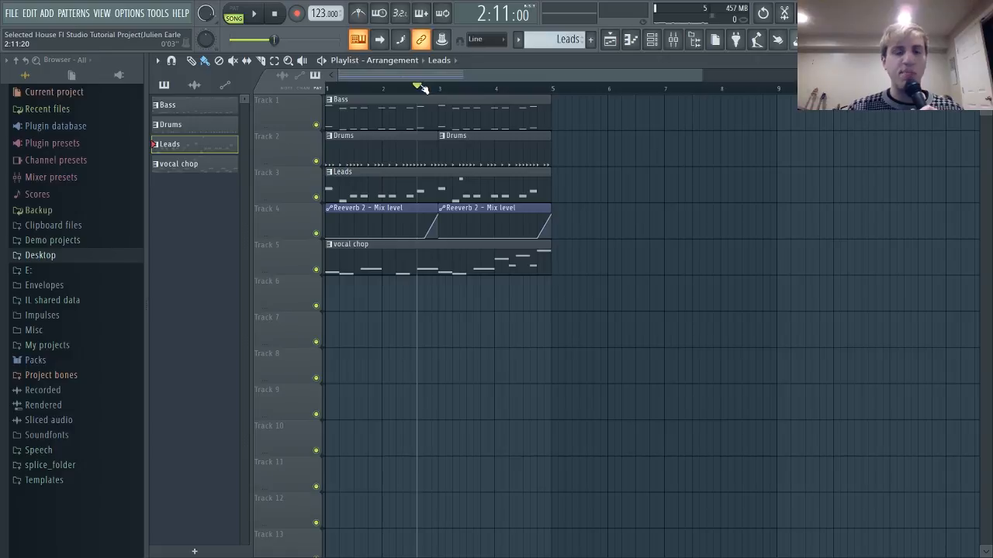
{"action": "left_click", "coordinate": [673, 40]}
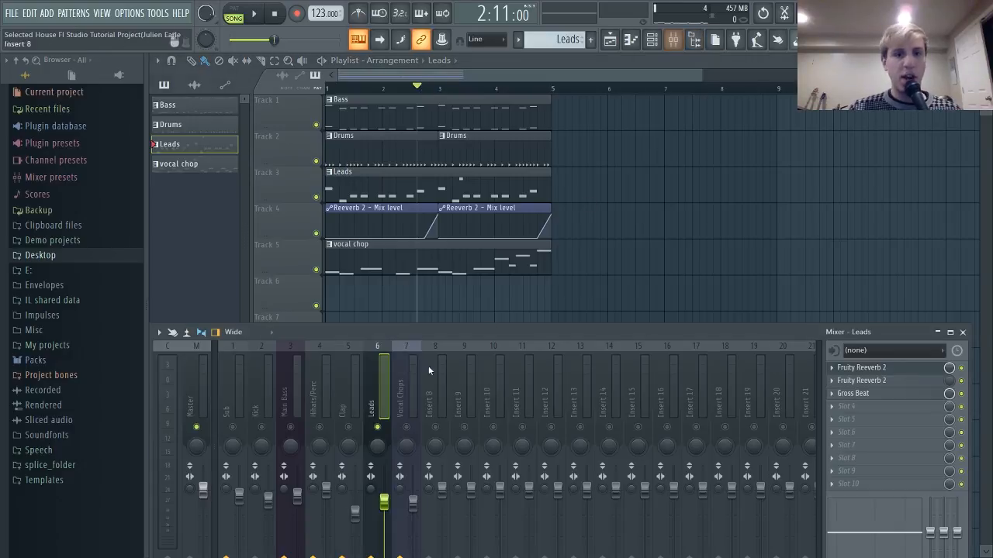
{"action": "right_click", "coordinate": [387, 425]}
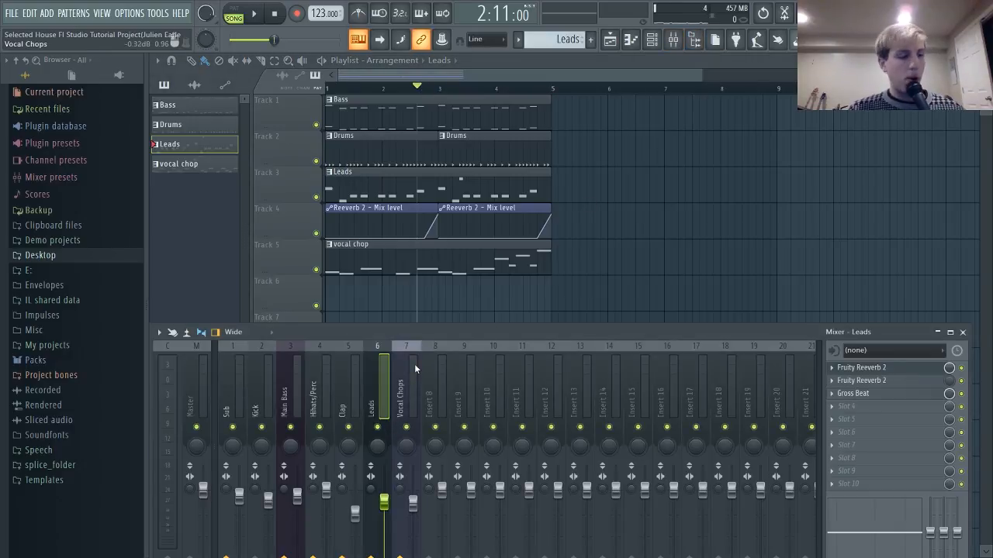
{"action": "key", "text": "F9"}
Open the vocal chop pattern and play it through in the channel rack with its full step length in view.
{"action": "double_click", "coordinate": [439, 261]}
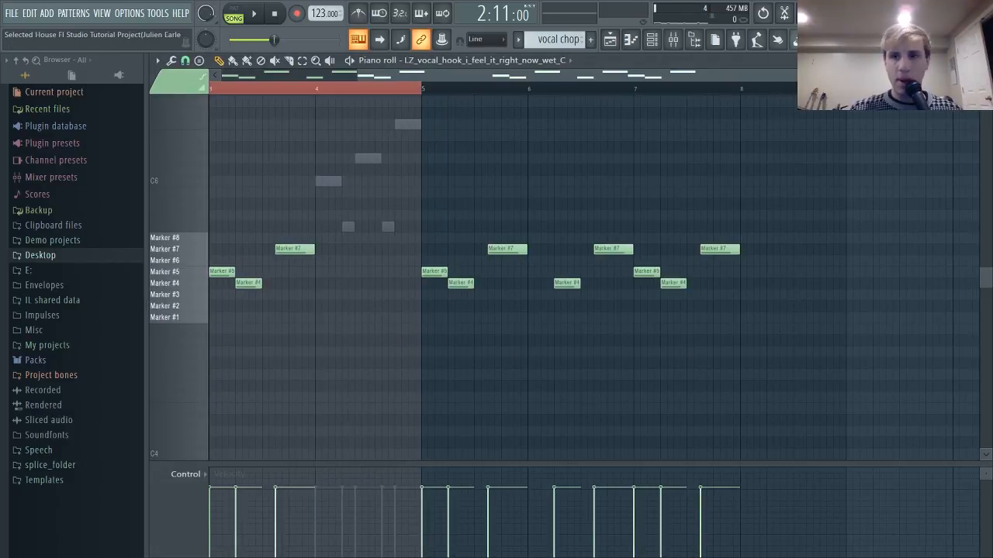
{"action": "left_click", "coordinate": [983, 61]}
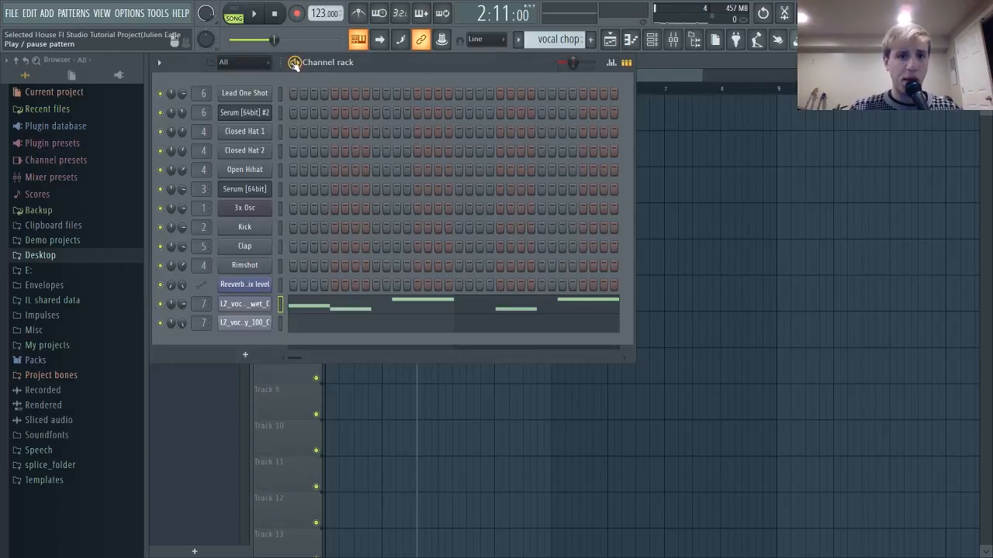
{"action": "left_click", "coordinate": [295, 64]}
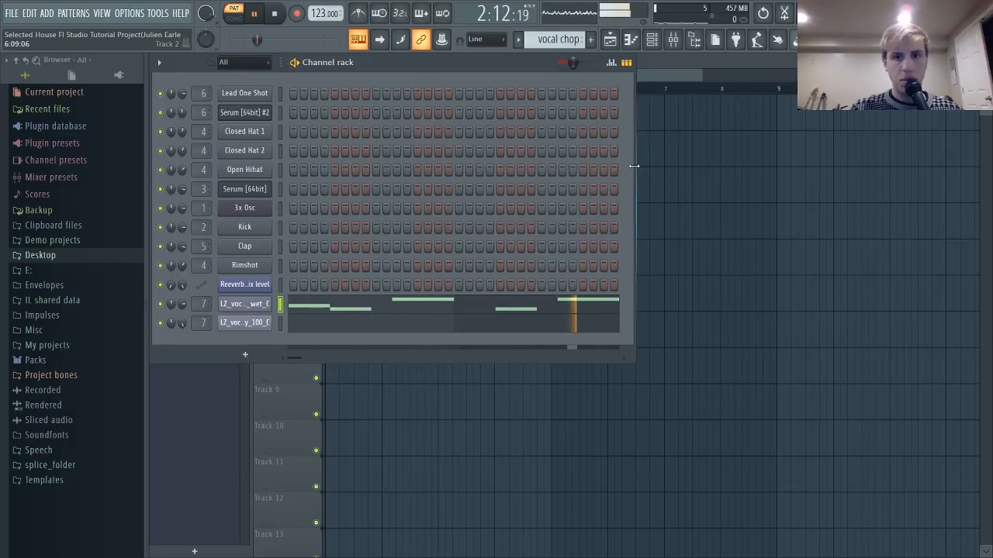
{"action": "left_click_drag", "start_coordinate": [633, 170], "coordinate": [963, 174]}
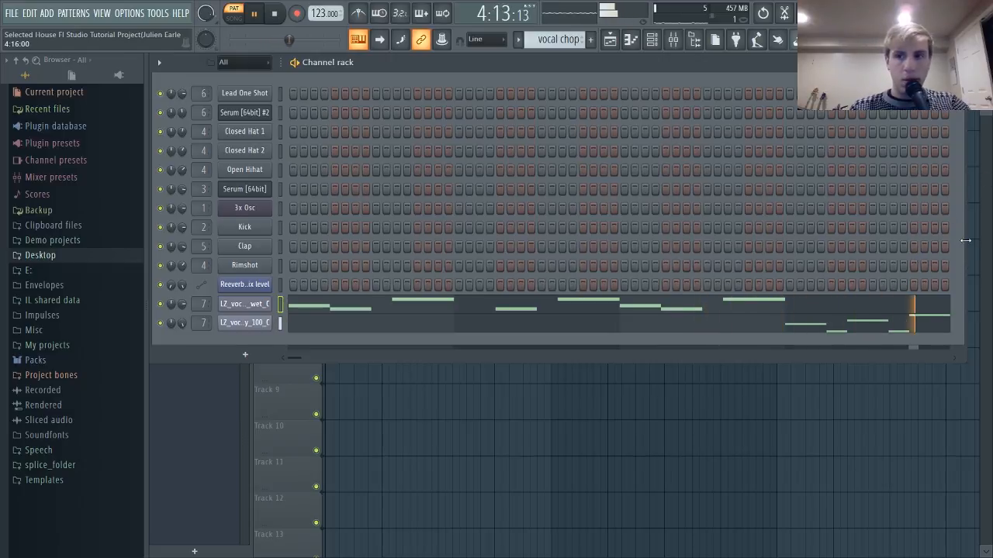
{"action": "key", "text": "space"}
{"action": "left_click_drag", "start_coordinate": [966, 241], "coordinate": [634, 247]}
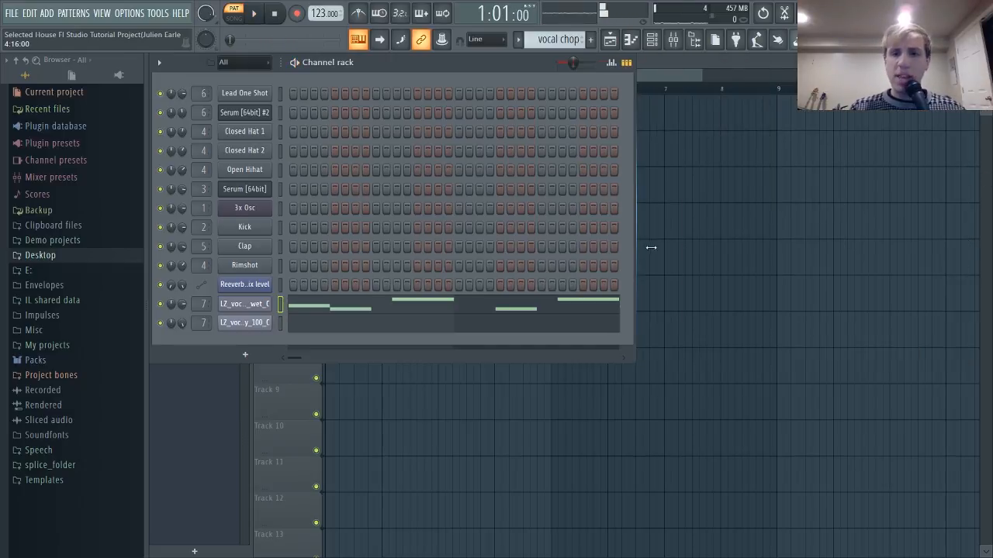
Audition the Slicex slices of the "i feel it right now" vocal and of the "i never saw it coming" vocal.
{"action": "left_click", "coordinate": [241, 304]}
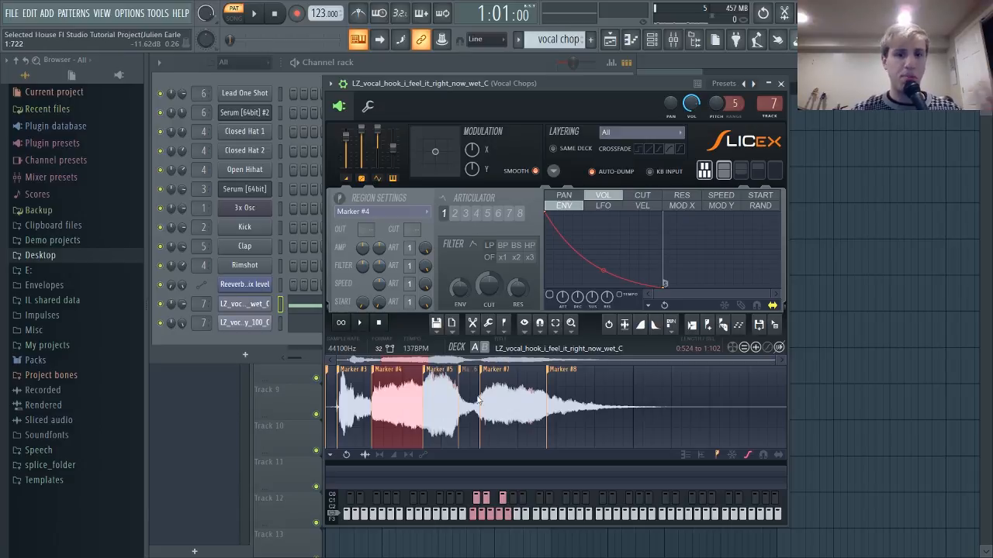
{"action": "left_click", "coordinate": [341, 409]}
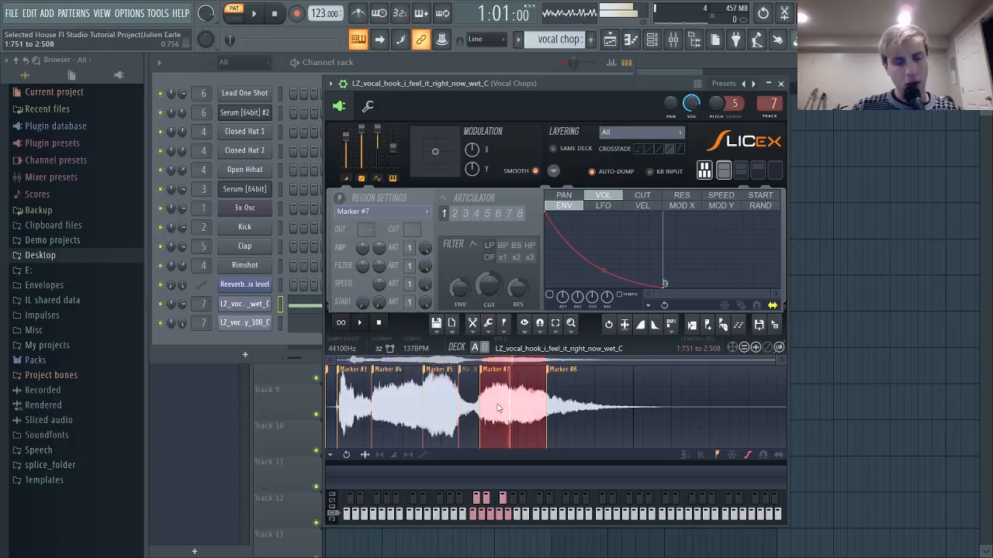
{"action": "left_click", "coordinate": [245, 324]}
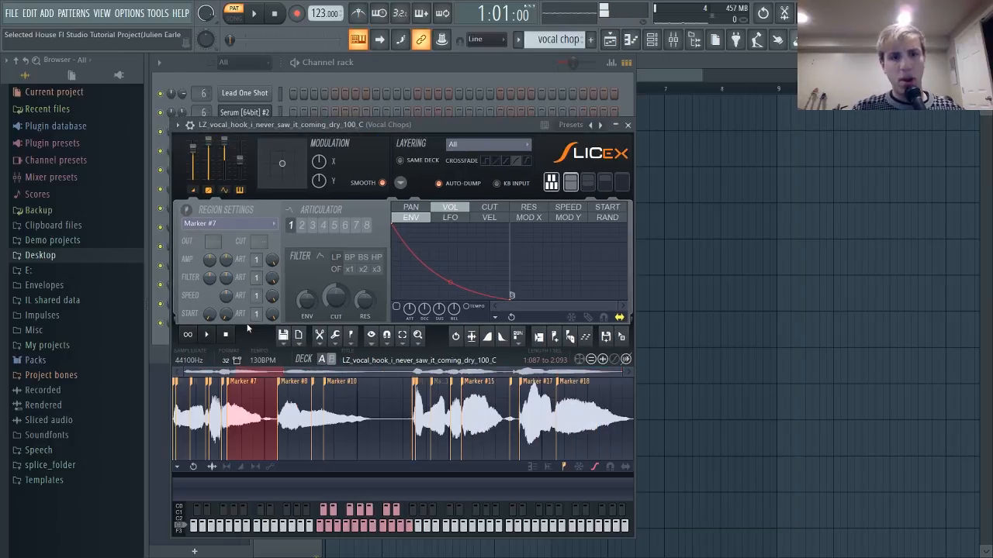
{"action": "left_click", "coordinate": [183, 425]}
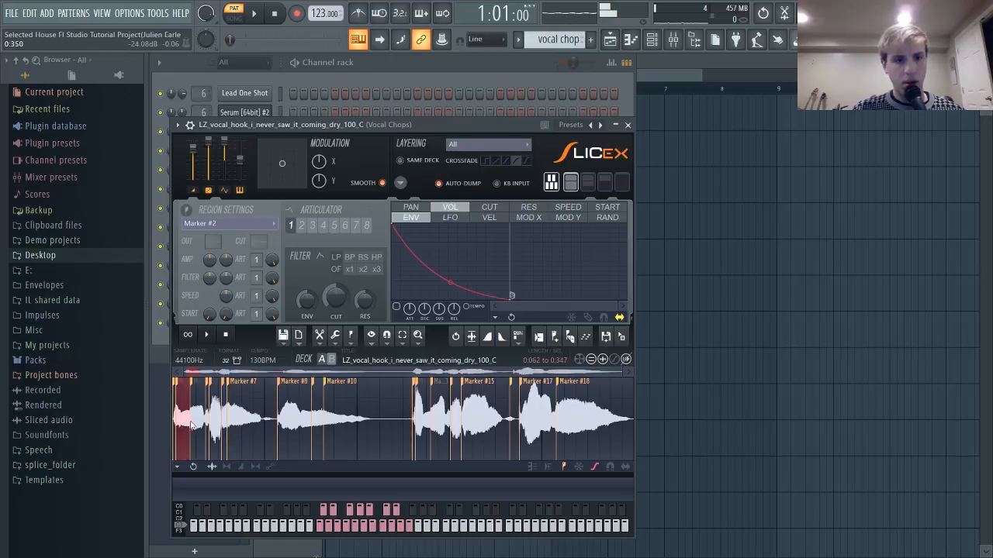
{"action": "left_click", "coordinate": [193, 425]}
{"action": "left_click", "coordinate": [216, 423]}
{"action": "left_click", "coordinate": [237, 424]}
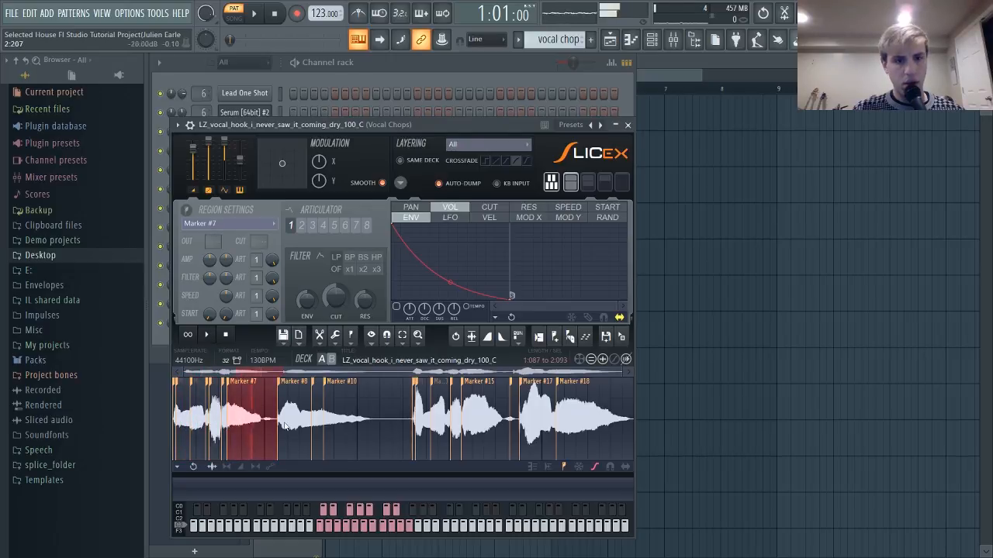
{"action": "left_click", "coordinate": [290, 423]}
{"action": "left_click", "coordinate": [318, 421]}
{"action": "left_click", "coordinate": [341, 423]}
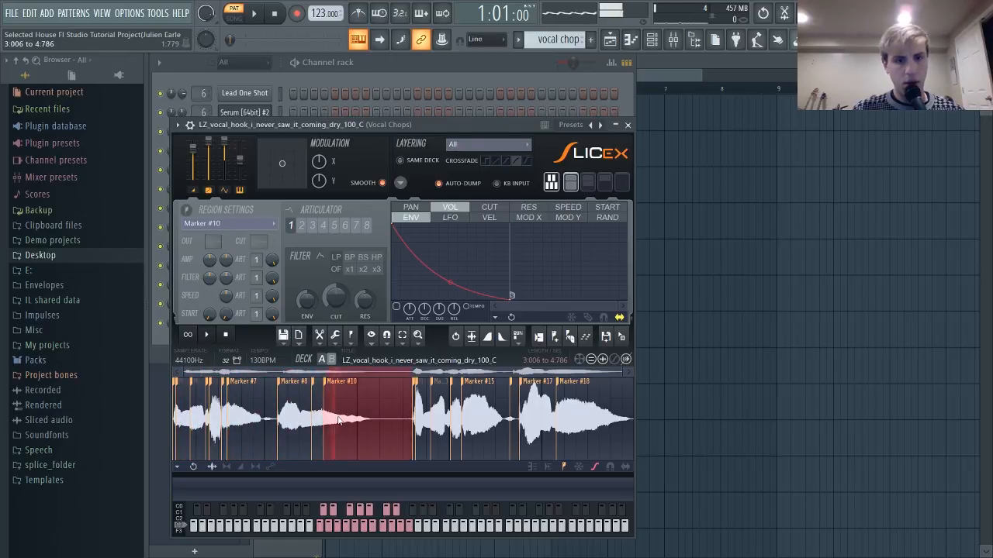
{"action": "left_click", "coordinate": [415, 423]}
{"action": "left_click", "coordinate": [425, 423]}
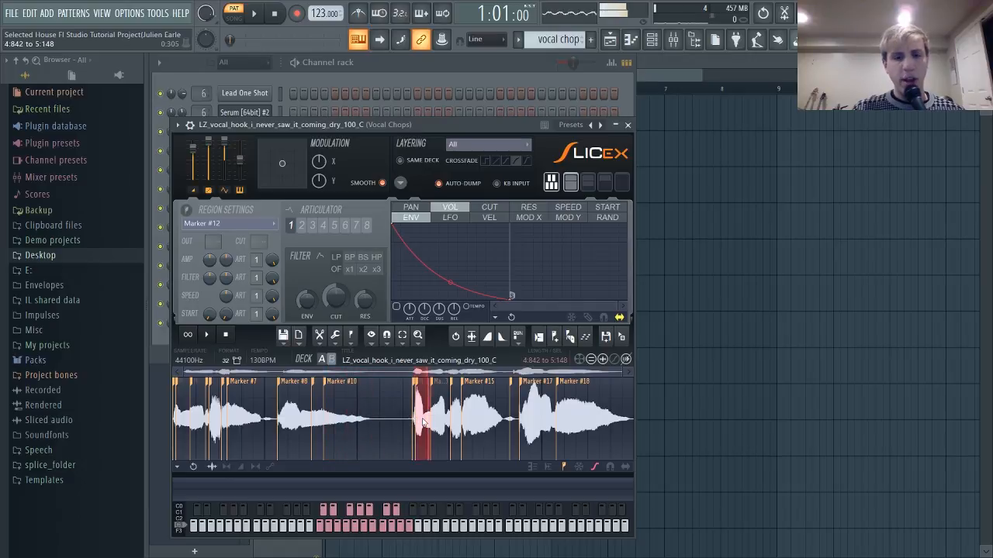
{"action": "left_click", "coordinate": [477, 424]}
{"action": "left_click", "coordinate": [545, 428]}
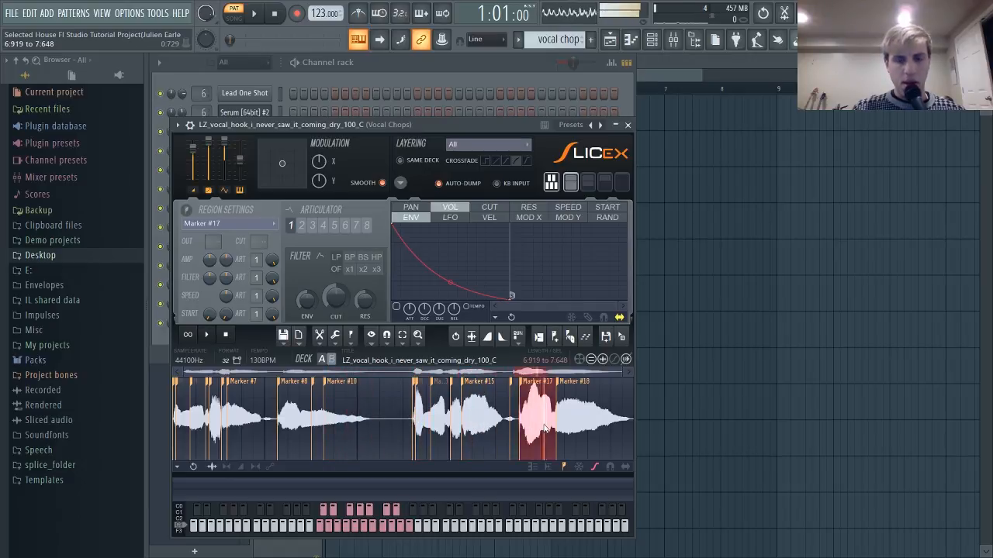
{"action": "left_click", "coordinate": [627, 126]}
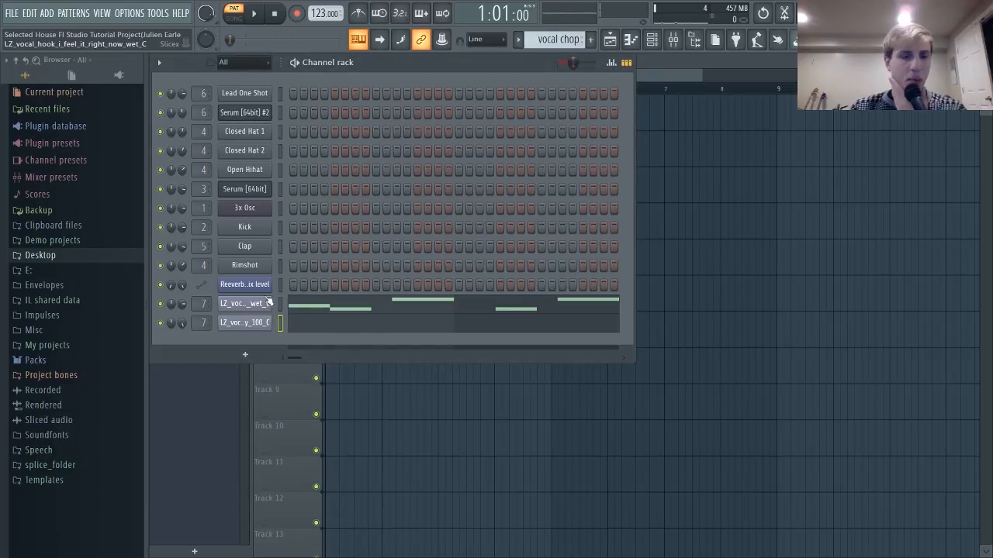
Delete all notes from bar 5 onward in the piano roll of the "i feel it right now" vocal.
{"action": "left_click", "coordinate": [259, 304]}
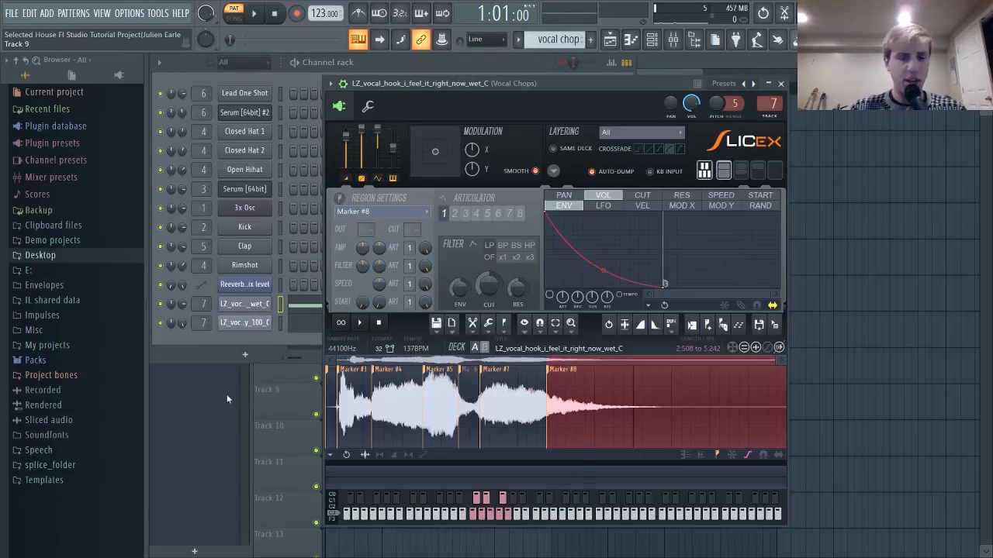
{"action": "left_click", "coordinate": [239, 337]}
{"action": "left_click", "coordinate": [342, 305]}
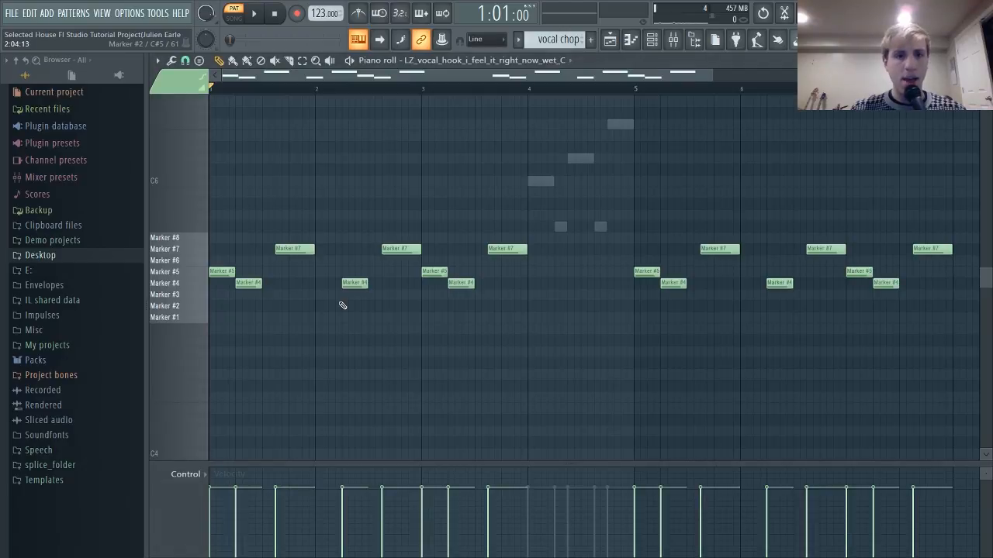
{"action": "left_click_drag", "start_coordinate": [712, 74], "coordinate": [795, 75]}
{"action": "right_click", "coordinate": [819, 249]}
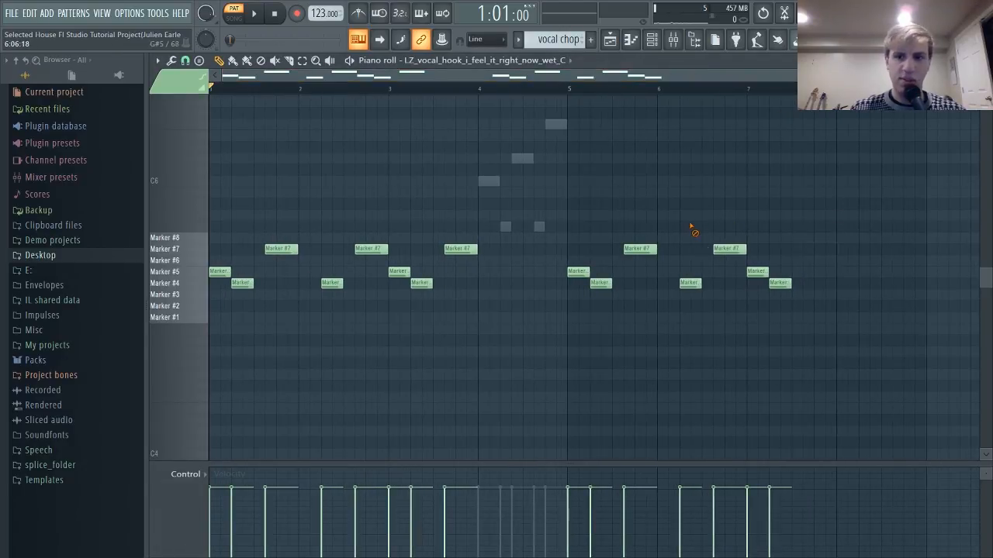
{"action": "right_click", "coordinate": [729, 249]}
{"action": "right_click", "coordinate": [757, 272]}
{"action": "right_click", "coordinate": [780, 284]}
{"action": "right_click", "coordinate": [690, 283]}
{"action": "right_click", "coordinate": [640, 249]}
{"action": "right_click", "coordinate": [601, 283]}
{"action": "right_click", "coordinate": [578, 271]}
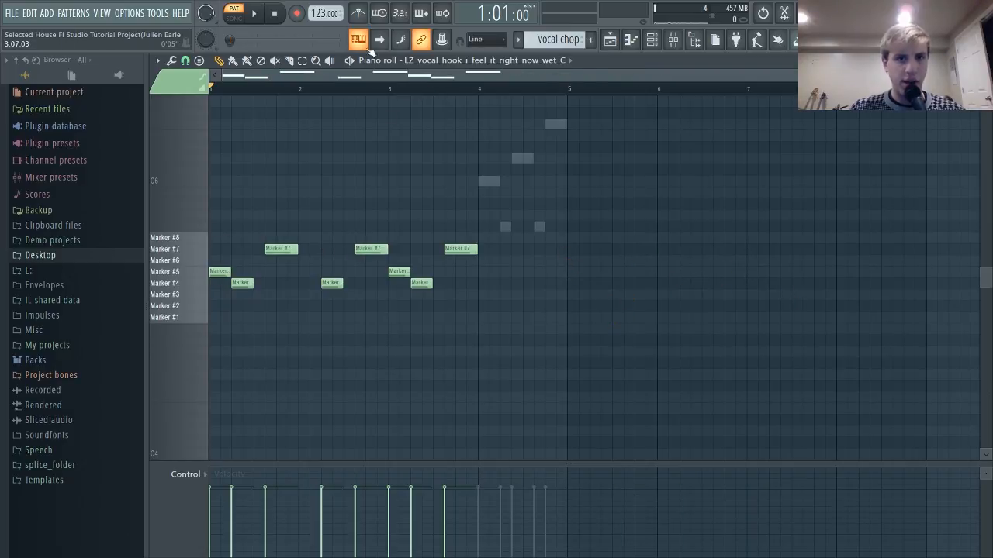
Play the "i feel it right now" notes from the start and the "i never saw it coming" notes from 3:15:00.
{"action": "key", "text": "space"}
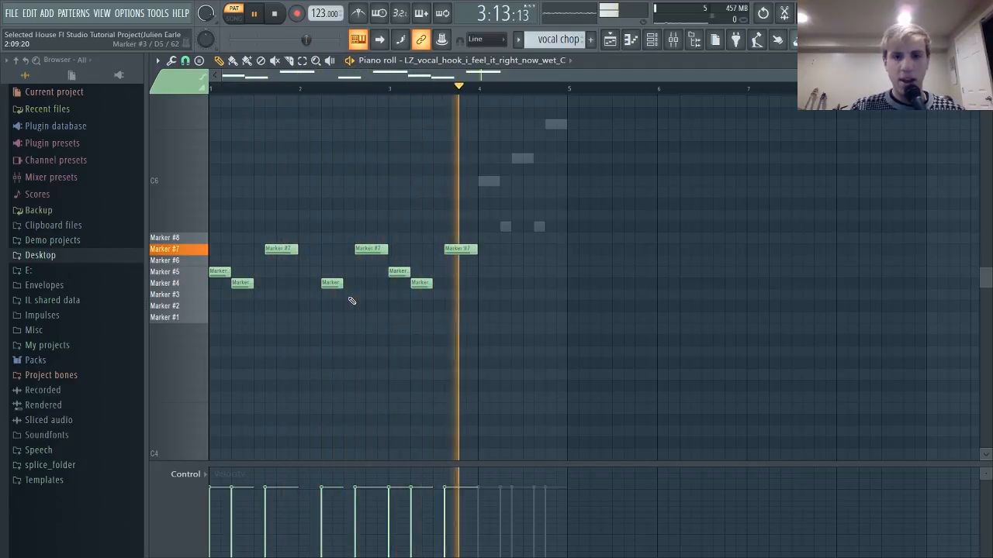
{"action": "key", "text": "space"}
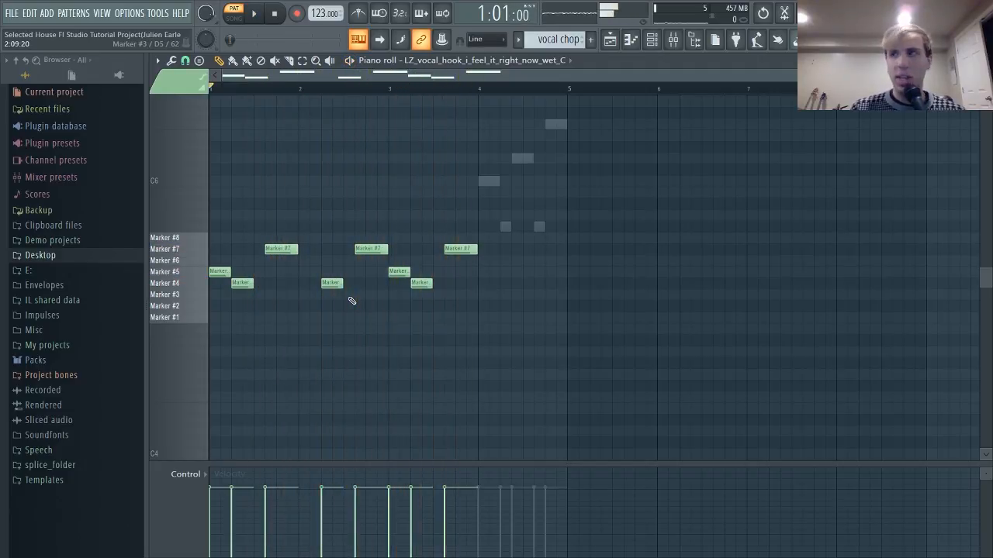
{"action": "left_click", "coordinate": [495, 73]}
{"action": "left_click", "coordinate": [465, 229]}
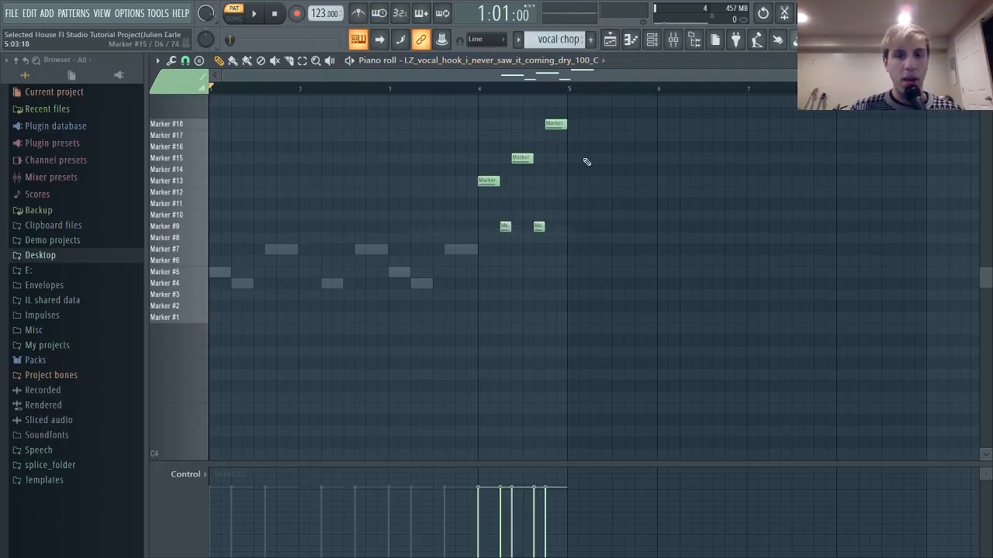
{"action": "left_click", "coordinate": [473, 92]}
{"action": "key", "text": "space"}
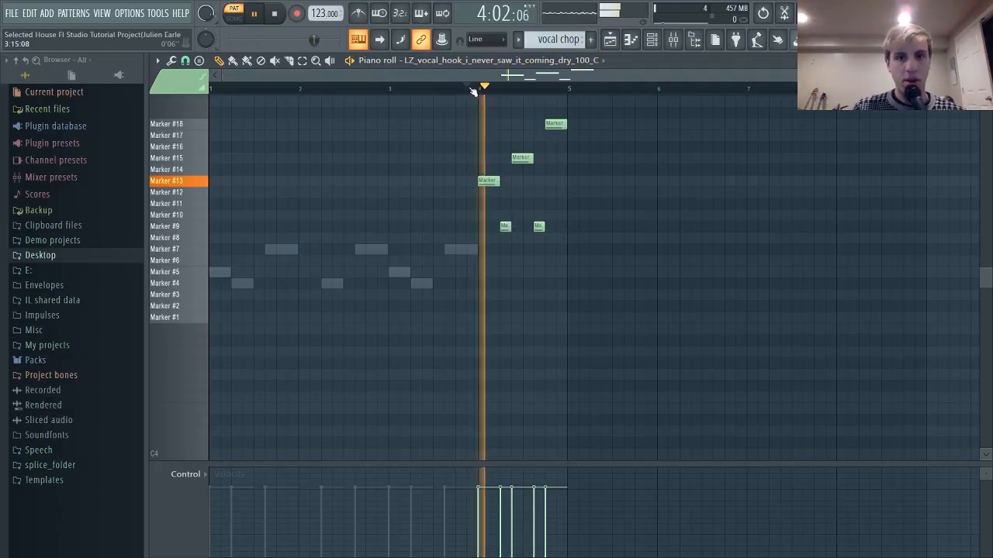
{"action": "key", "text": "space"}
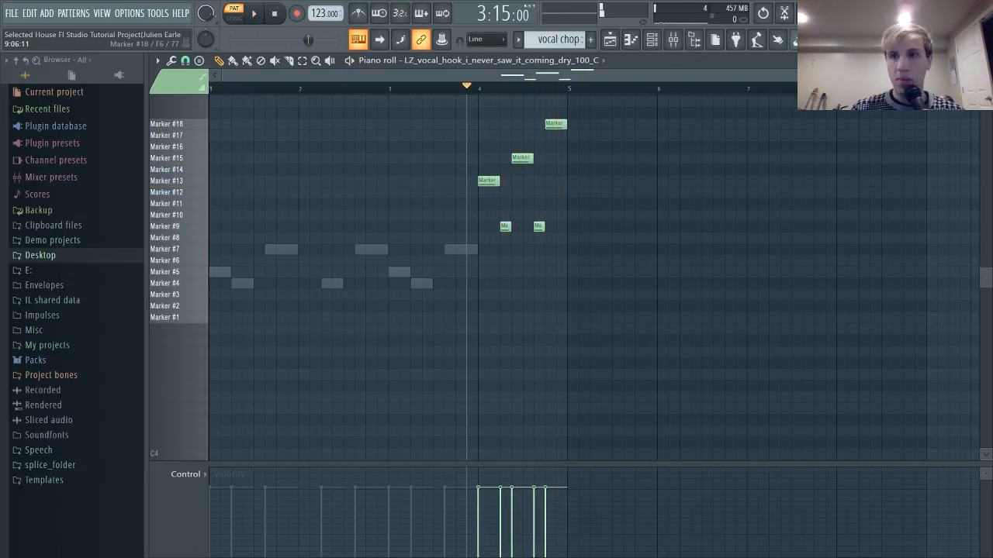
Open the "i feel it right now" Slicex channel and show its Vocal Chops mixer track with its effects.
{"action": "left_click", "coordinate": [984, 61]}
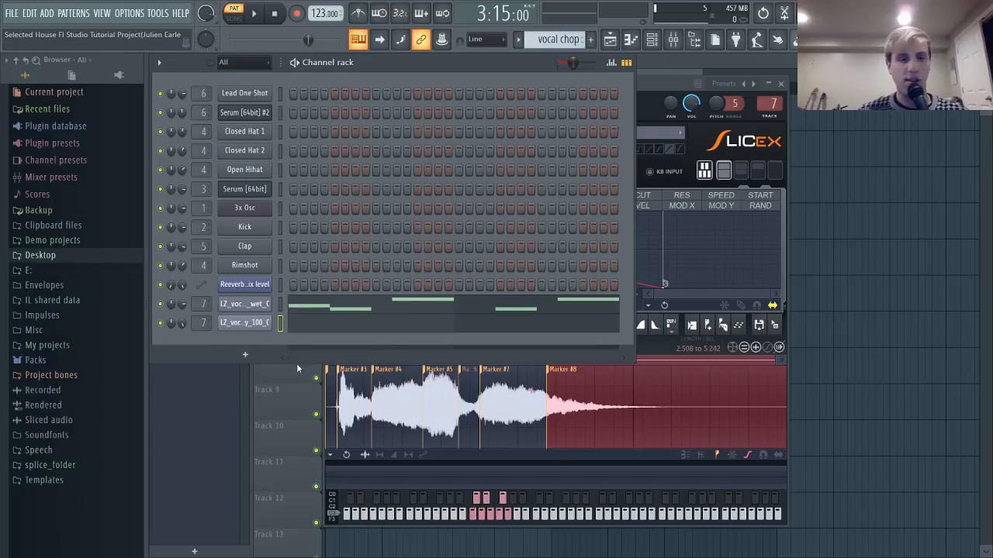
{"action": "left_click", "coordinate": [245, 303]}
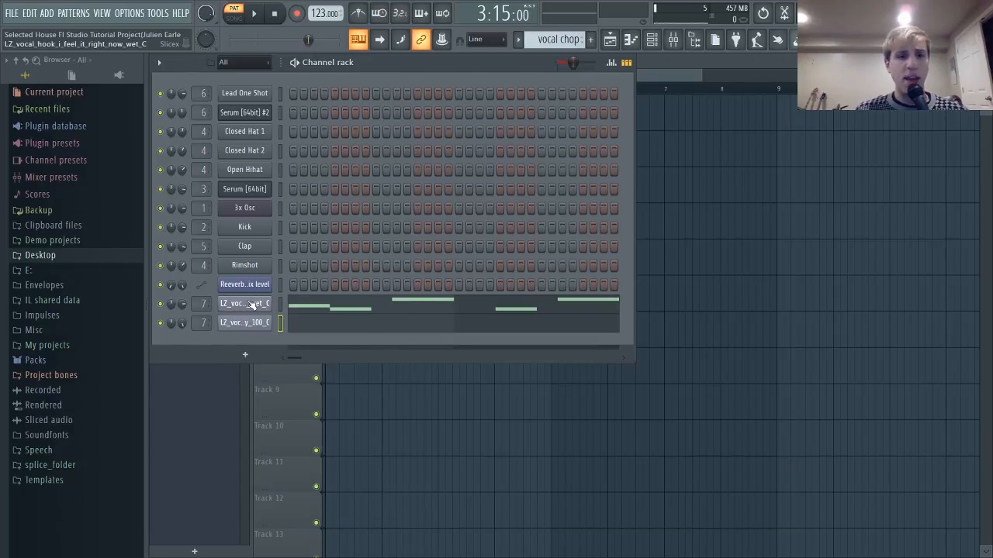
{"action": "left_click", "coordinate": [244, 303]}
{"action": "left_click", "coordinate": [674, 42]}
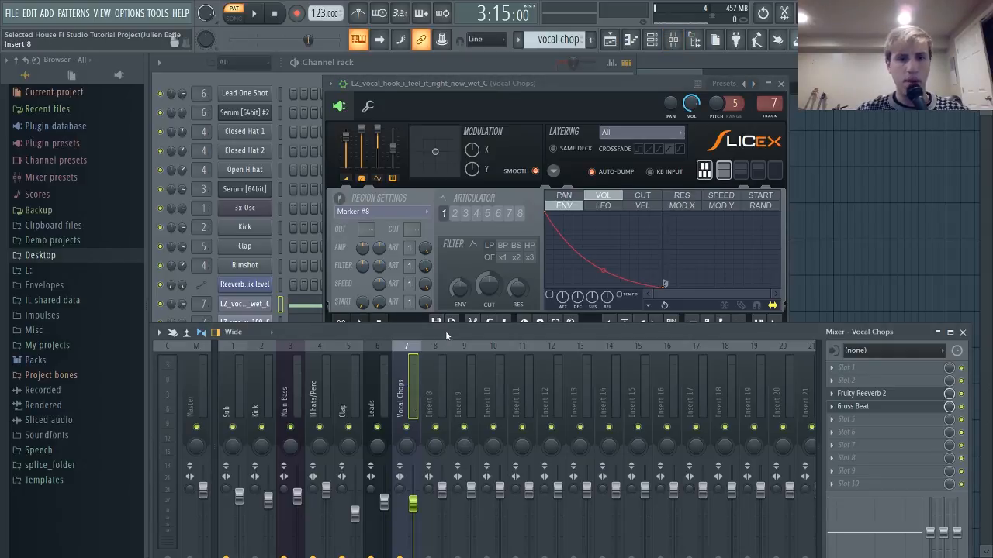
Inspect the Gross Beat volume sidechain and the Fruity Reeverb 2 settings on the Vocal Chops mixer track, and return to the playlist.
{"action": "left_click_drag", "start_coordinate": [445, 330], "coordinate": [443, 155]}
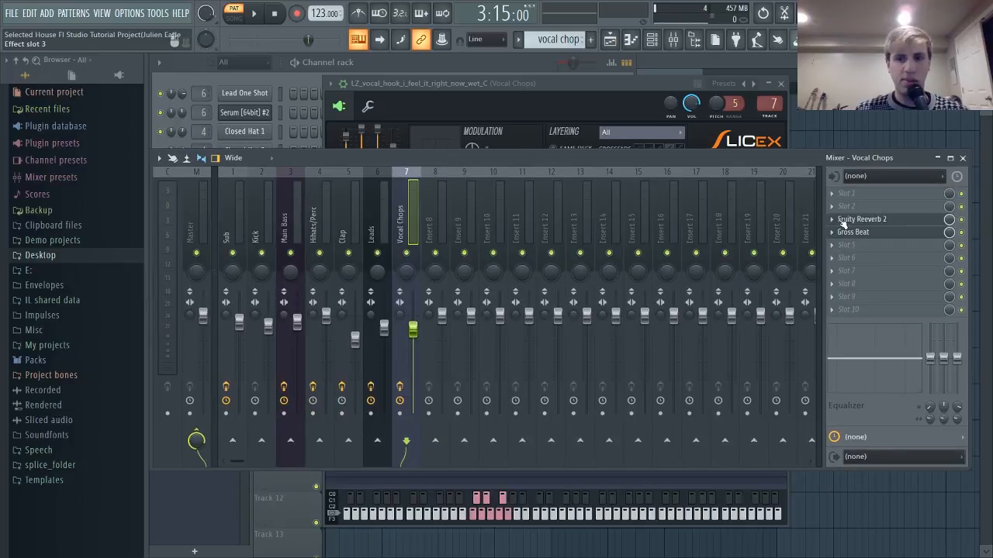
{"action": "left_click", "coordinate": [875, 231]}
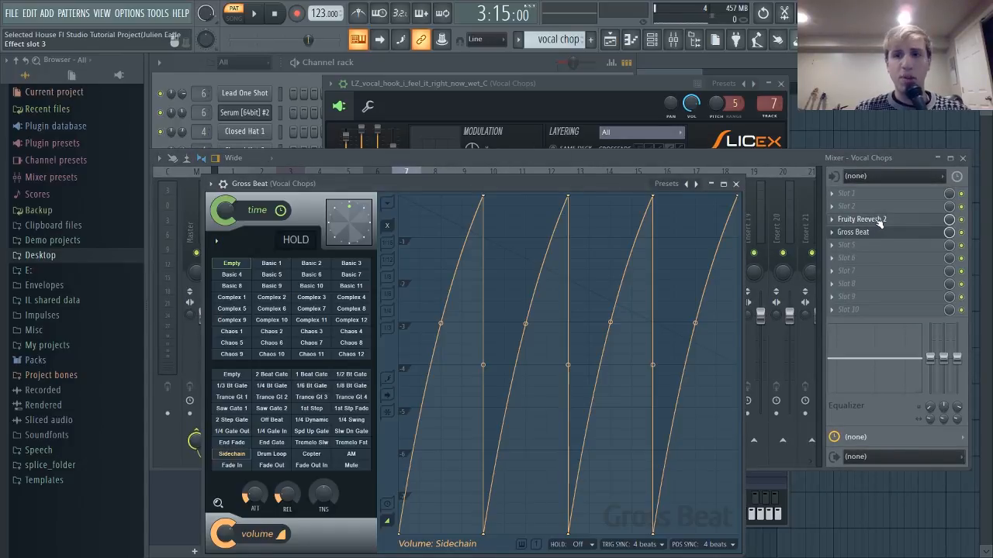
{"action": "left_click", "coordinate": [877, 221]}
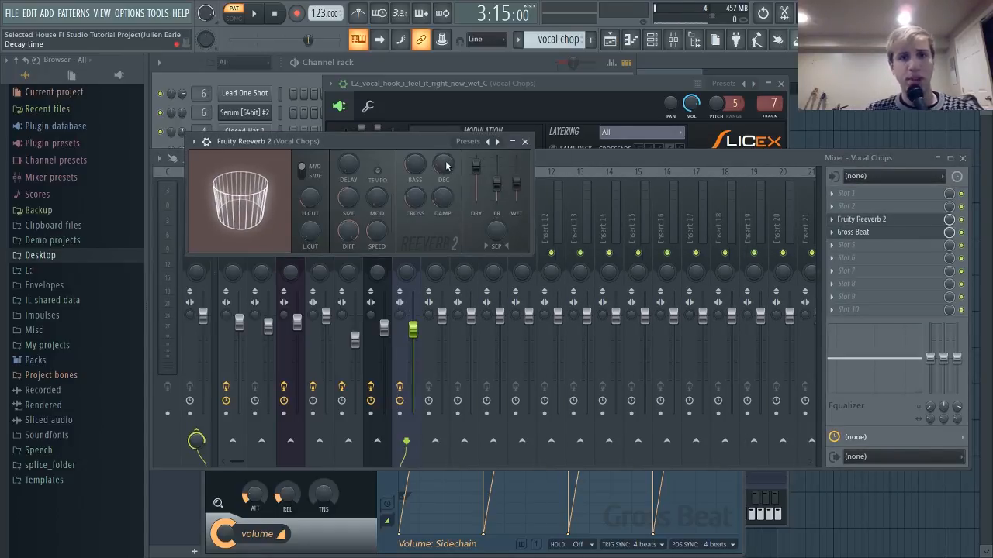
{"action": "left_click", "coordinate": [895, 235]}
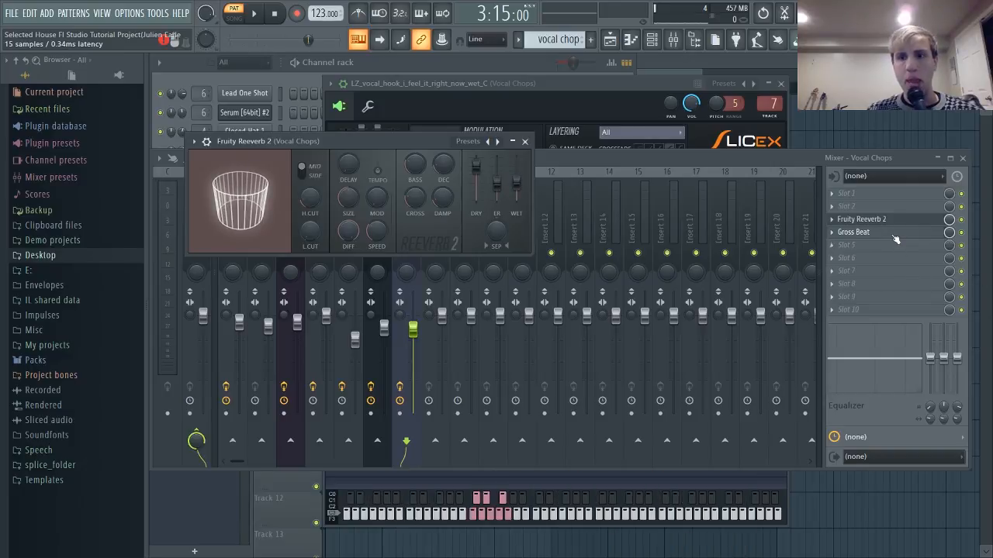
{"action": "left_click", "coordinate": [893, 232]}
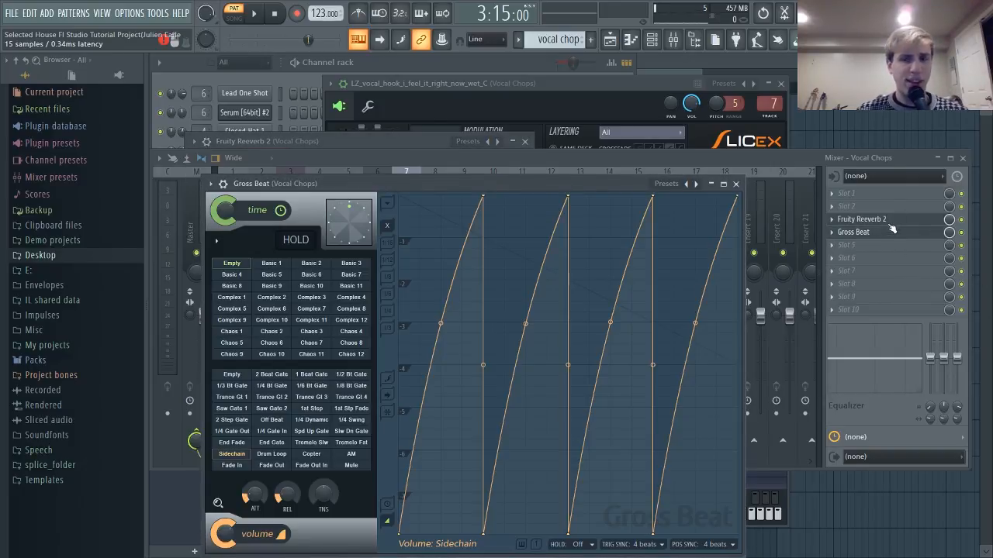
{"action": "left_click", "coordinate": [848, 158]}
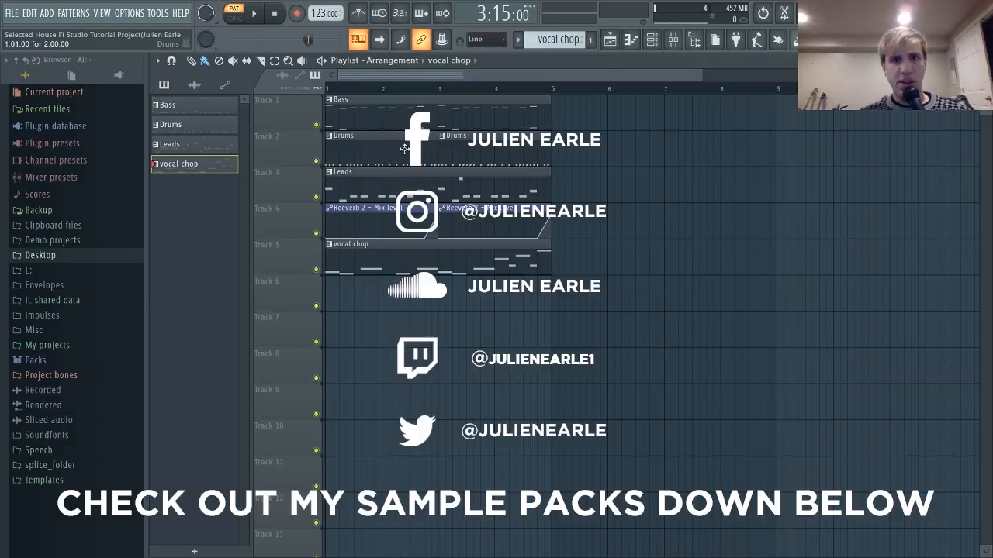